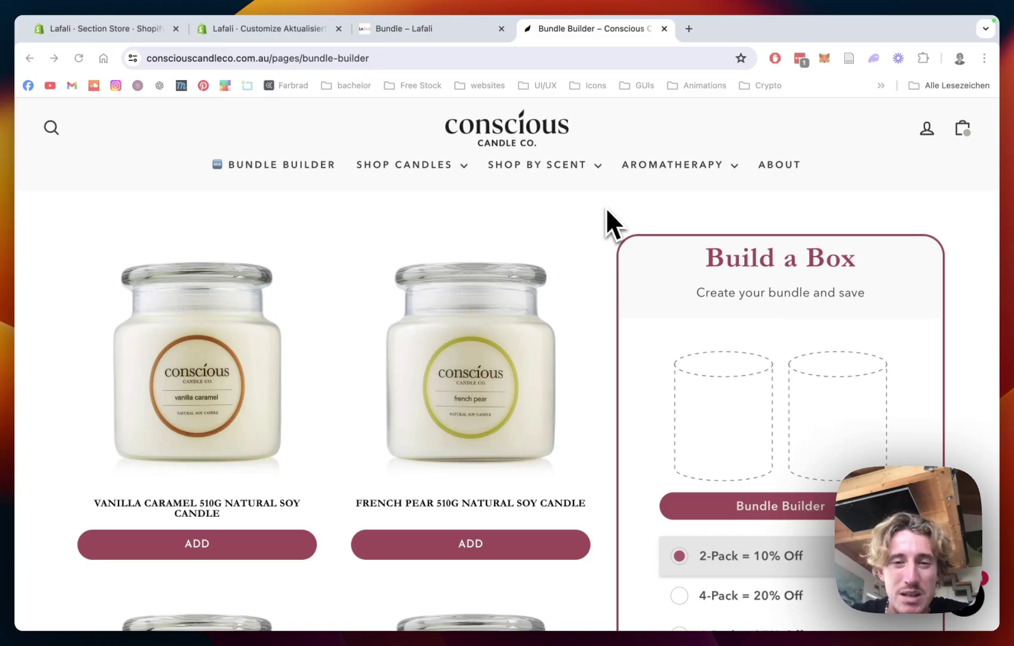
Go to the Section Store and review the Build a bundle section's details
{"action": "scroll", "coordinate": [606, 226], "scroll_direction": "down", "scroll_amount": 1}
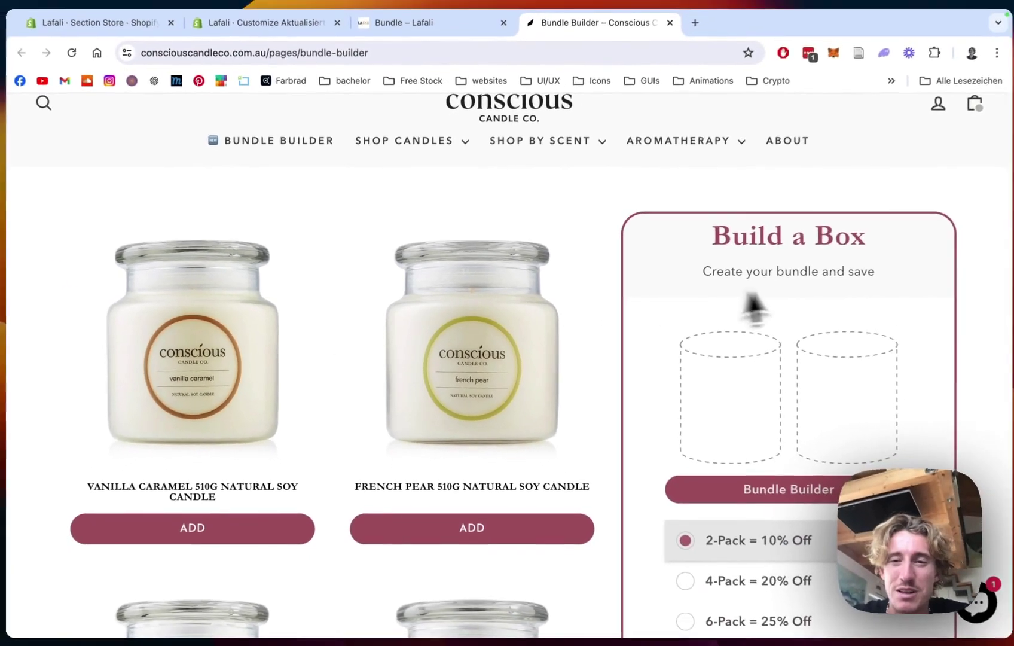
{"action": "scroll", "coordinate": [418, 407], "scroll_direction": "down", "scroll_amount": 5}
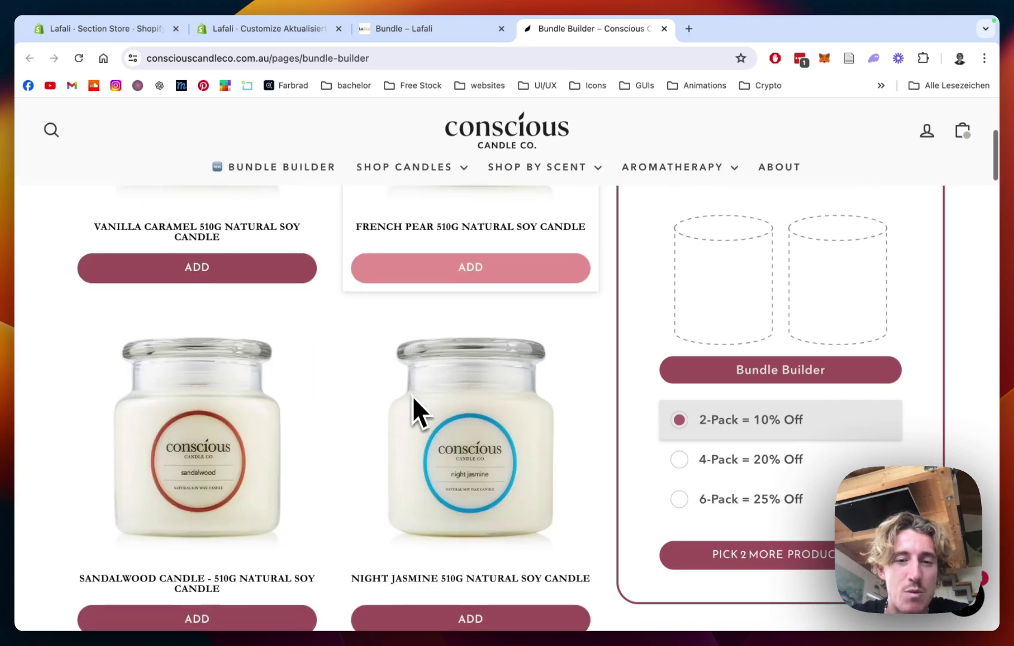
{"action": "scroll", "coordinate": [412, 394], "scroll_direction": "up", "scroll_amount": 5}
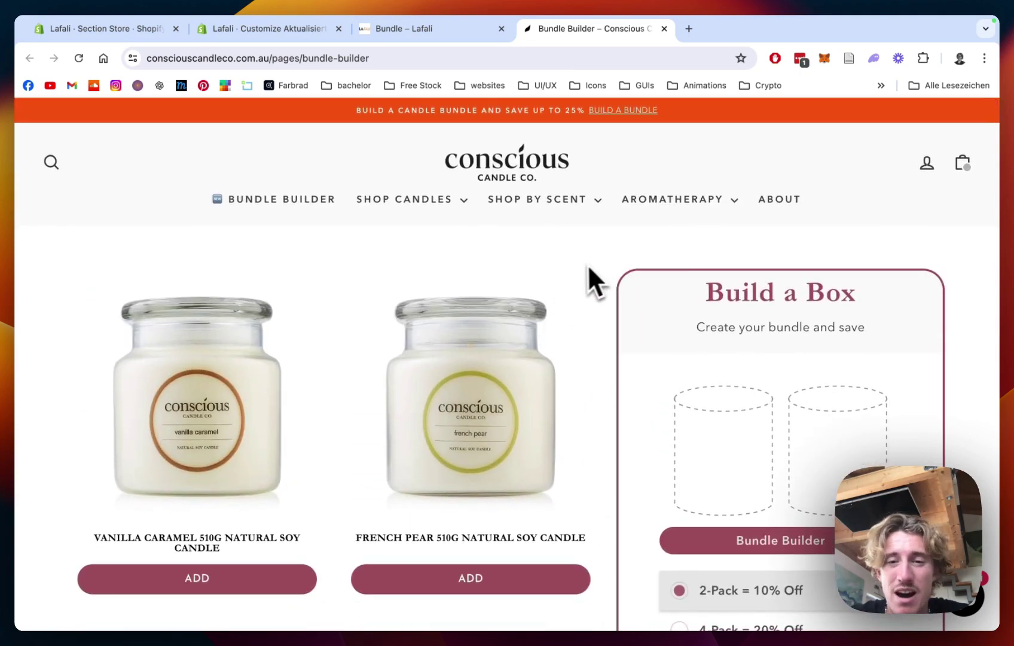
{"action": "scroll", "coordinate": [598, 249], "scroll_direction": "down", "scroll_amount": 1}
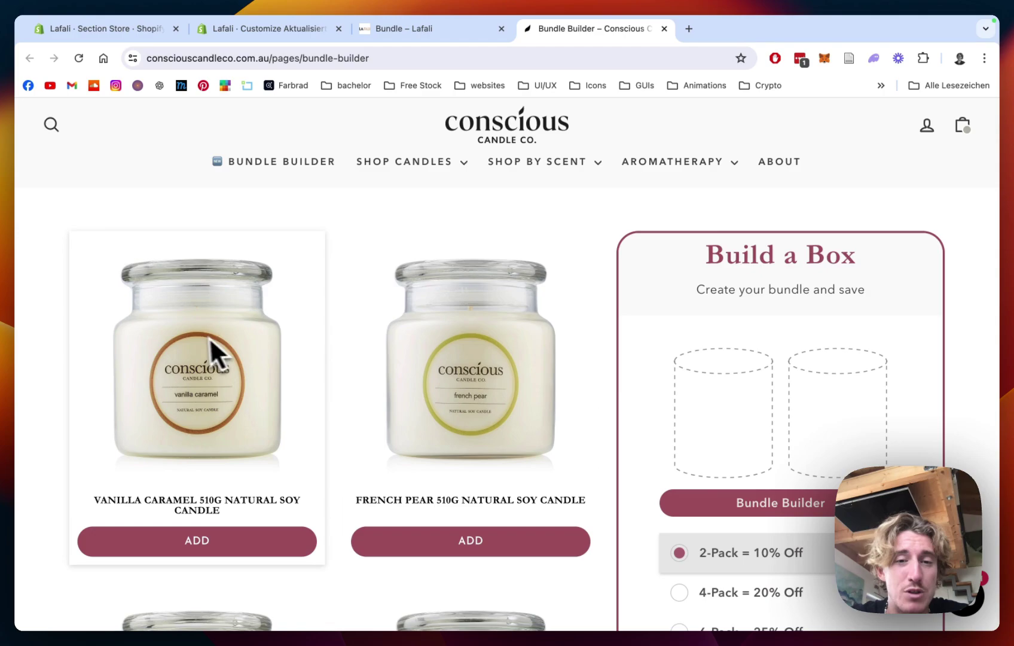
{"action": "scroll", "coordinate": [611, 227], "scroll_direction": "down", "scroll_amount": 4}
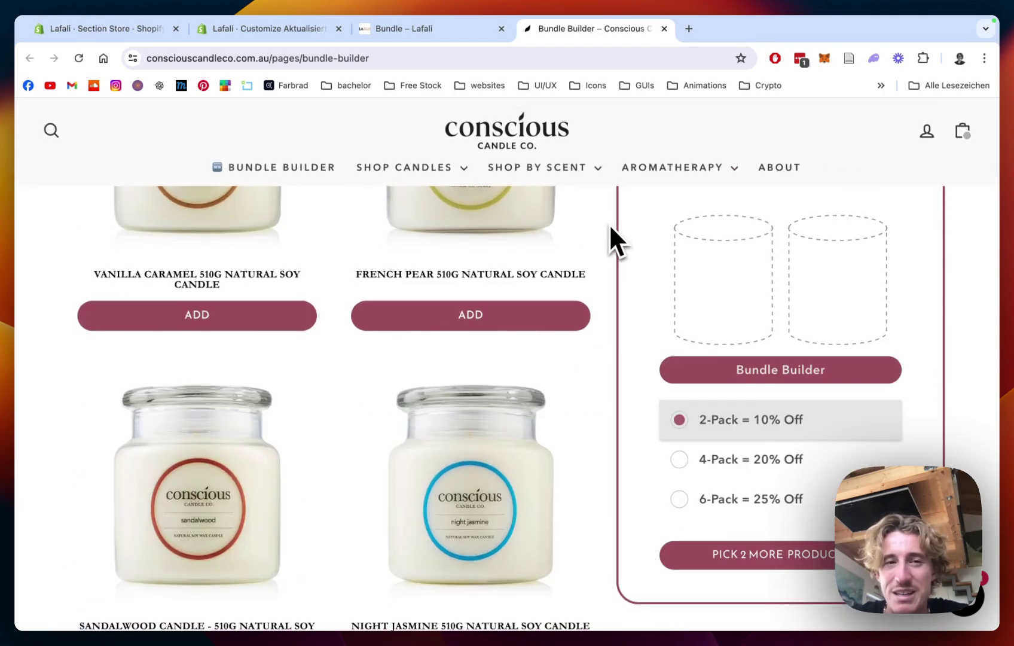
{"action": "scroll", "coordinate": [611, 226], "scroll_direction": "up", "scroll_amount": 5}
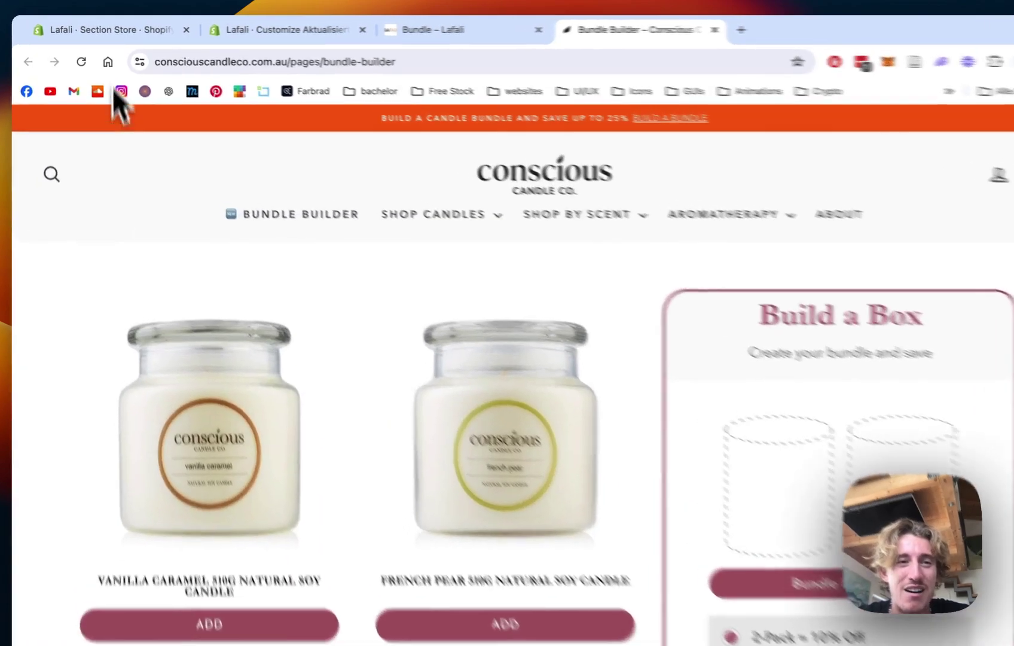
{"action": "left_click", "coordinate": [136, 27]}
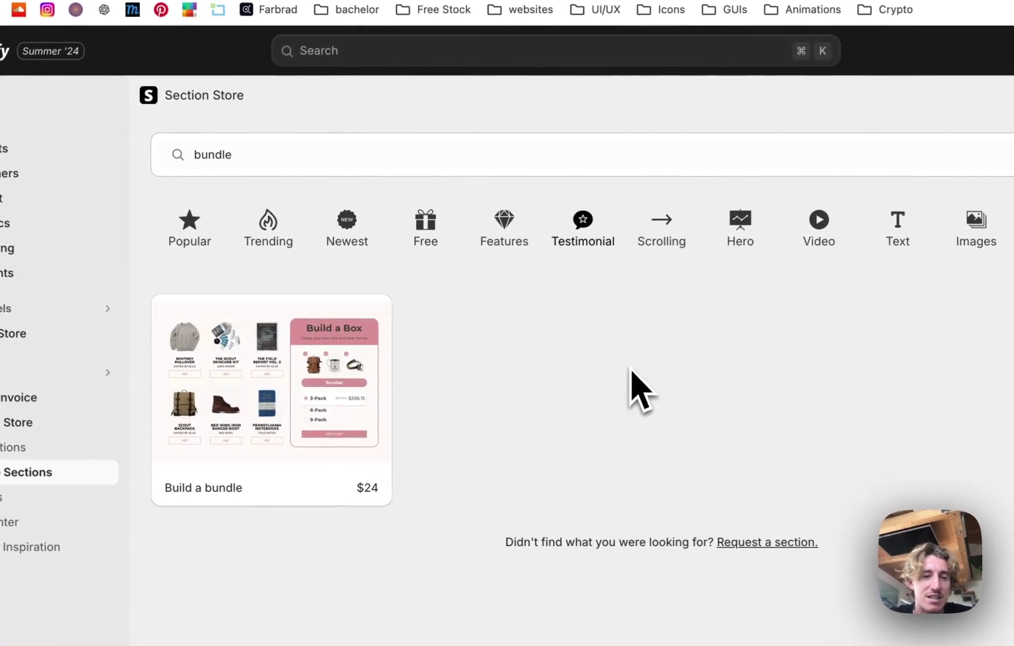
{"action": "mouse_move", "coordinate": [305, 372]}
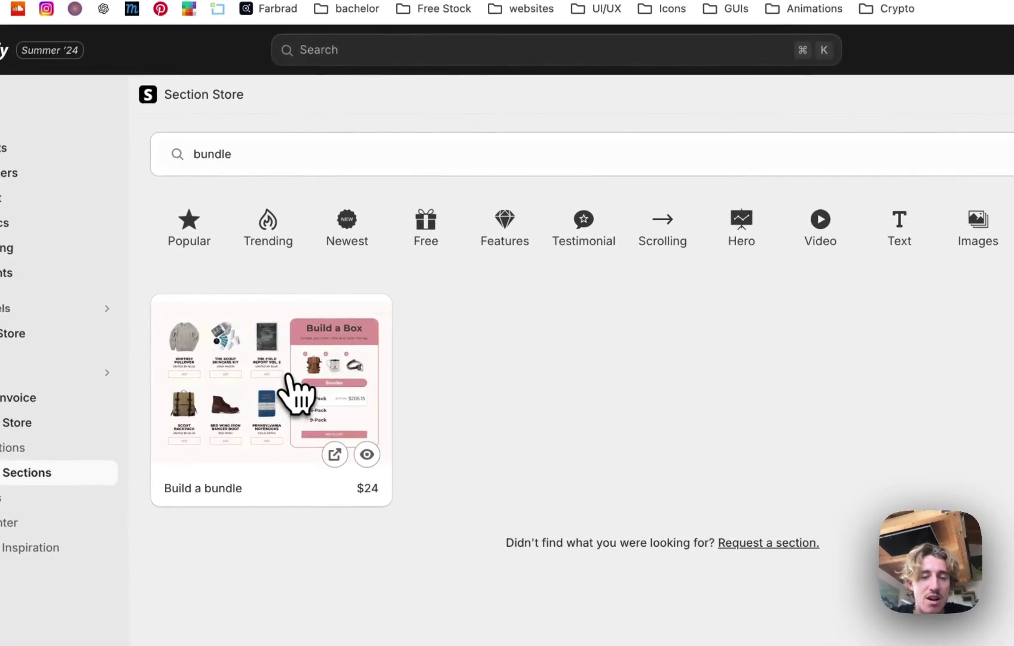
{"action": "left_click", "coordinate": [270, 367]}
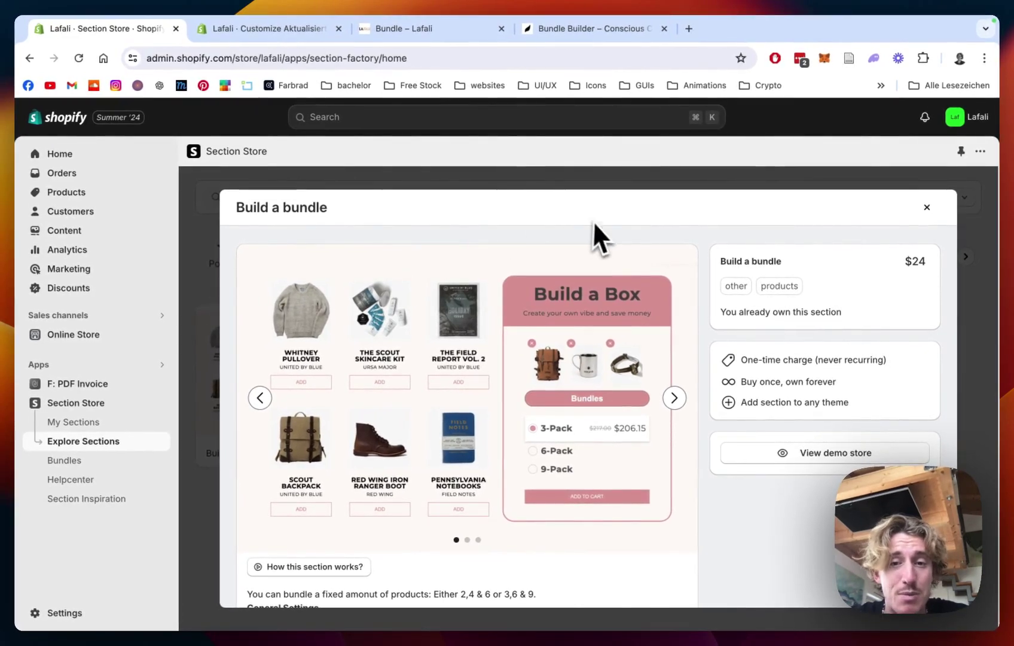
{"action": "scroll", "coordinate": [572, 316], "scroll_direction": "down", "scroll_amount": 2}
{"action": "scroll", "coordinate": [573, 316], "scroll_direction": "down", "scroll_amount": 1}
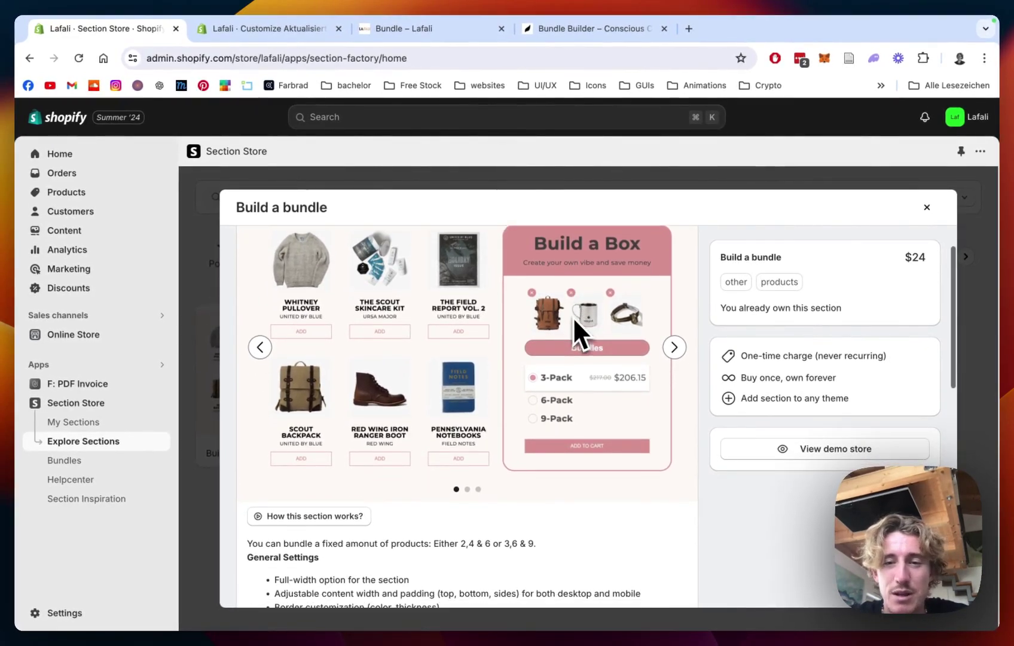
{"action": "scroll", "coordinate": [573, 316], "scroll_direction": "up", "scroll_amount": 3}
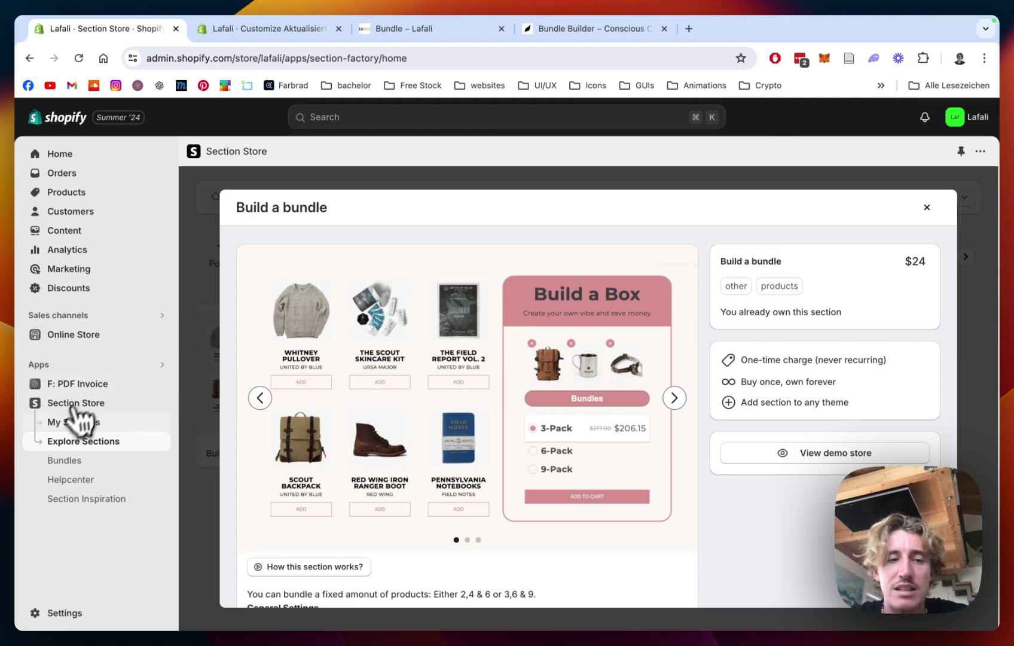
In My Sections, list the themes available for customizing Build a bundle
{"action": "left_click", "coordinate": [89, 422]}
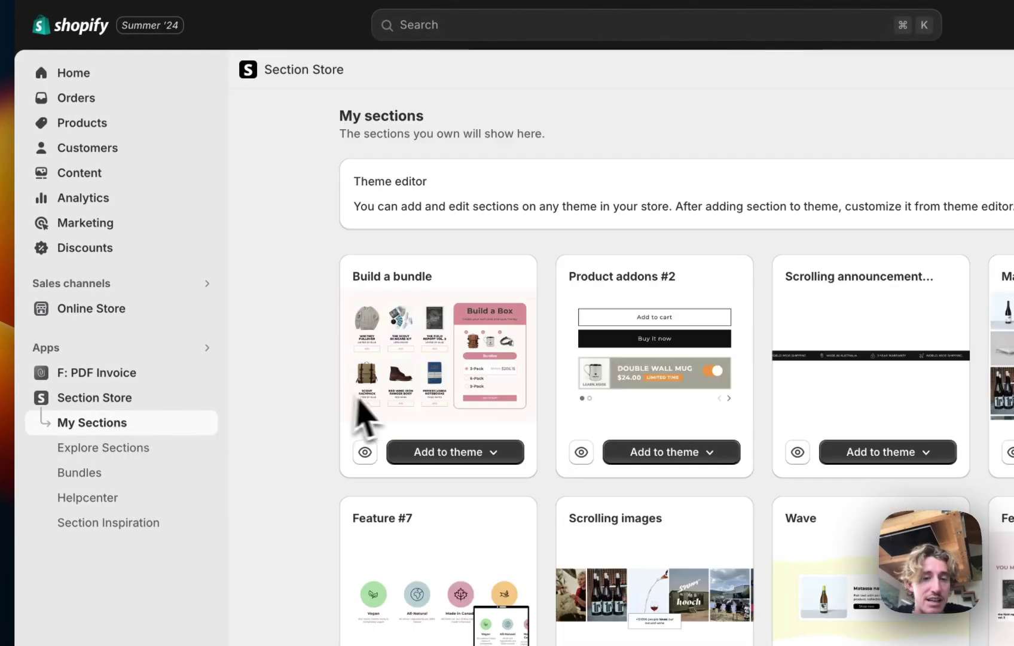
{"action": "left_click", "coordinate": [447, 460]}
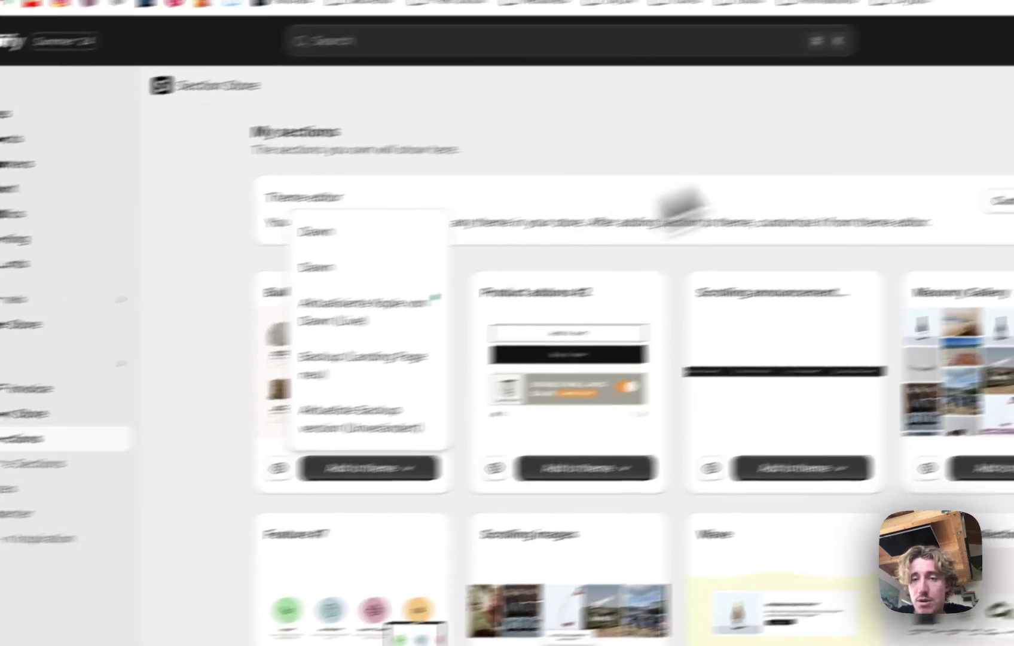
{"action": "left_click", "coordinate": [747, 181]}
{"action": "left_click", "coordinate": [855, 234]}
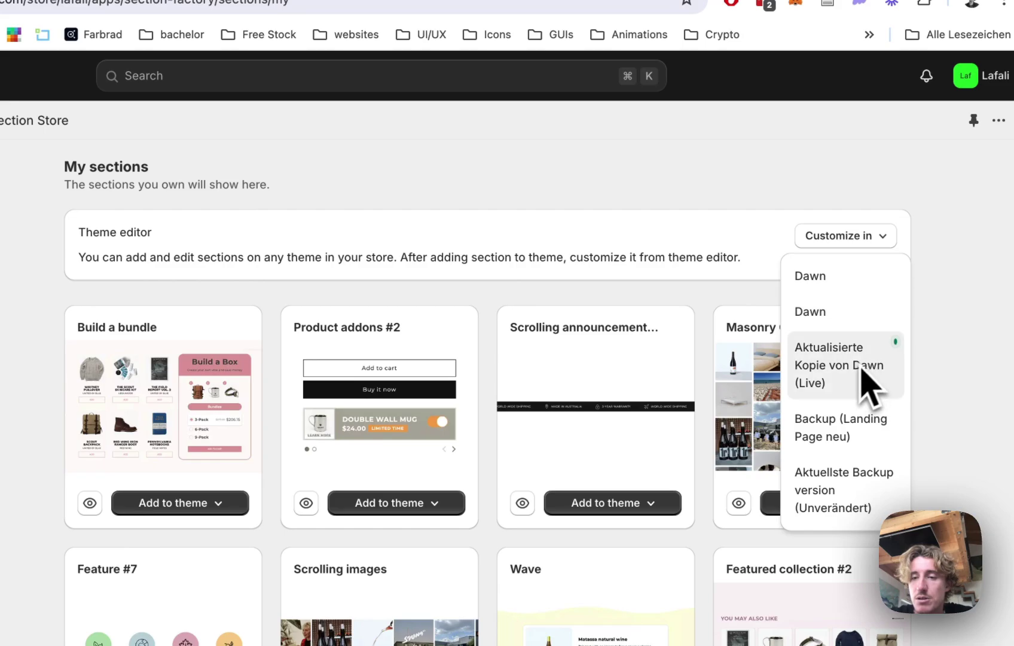
{"action": "left_click", "coordinate": [556, 180]}
Switch to the live theme's editor, stay on the bundle page, and exit full-screen preview
{"action": "left_click", "coordinate": [239, 18]}
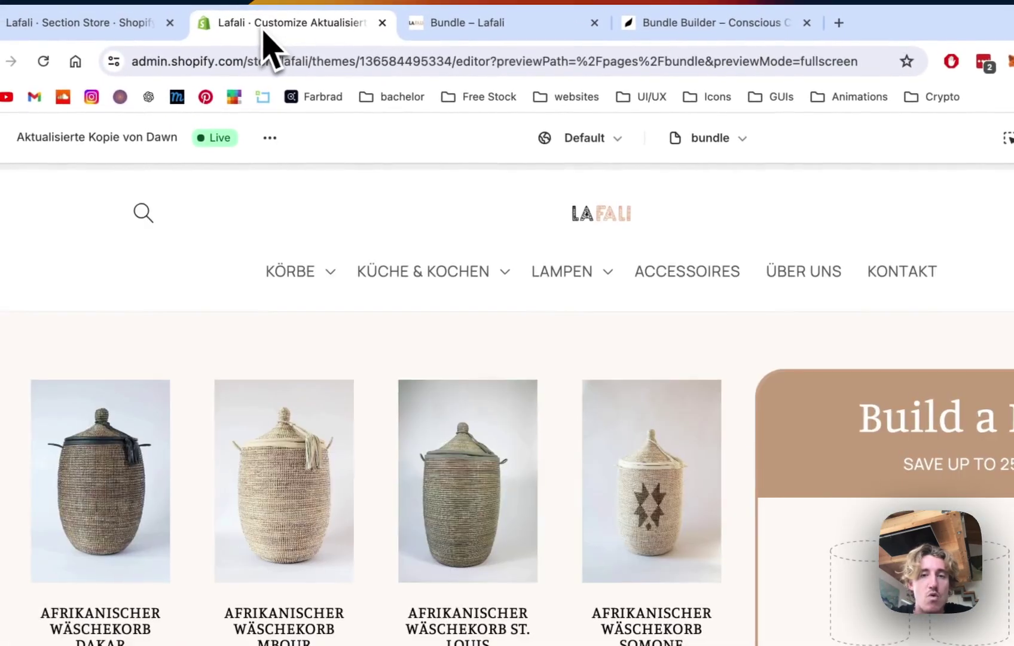
{"action": "scroll", "coordinate": [619, 481], "scroll_direction": "down", "scroll_amount": 3}
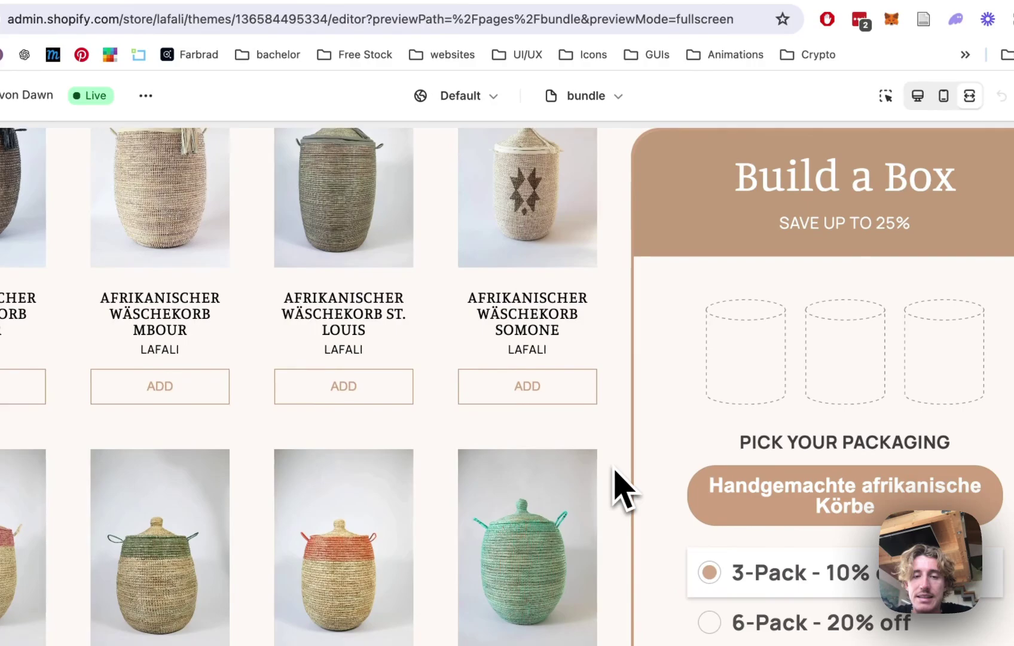
{"action": "left_click", "coordinate": [606, 95]}
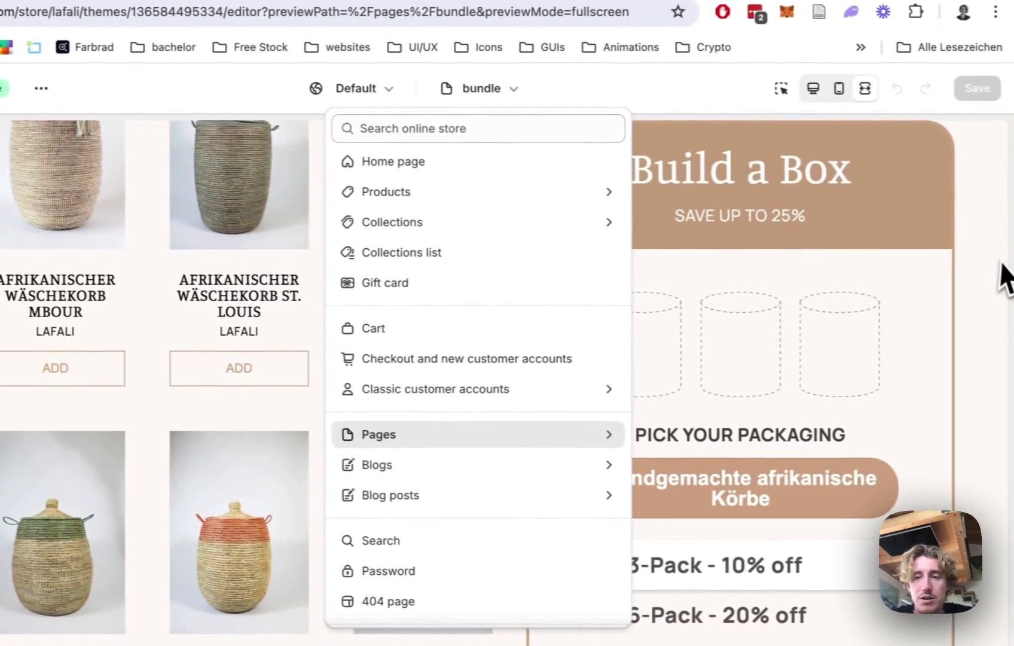
{"action": "left_click", "coordinate": [1007, 278]}
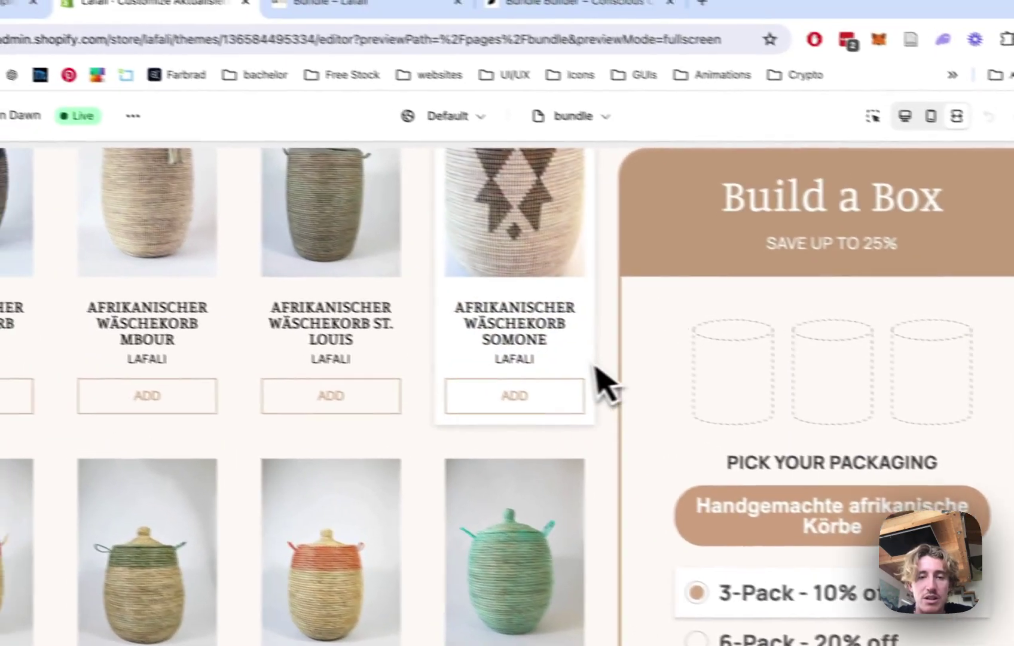
{"action": "scroll", "coordinate": [604, 383], "scroll_direction": "up", "scroll_amount": 5}
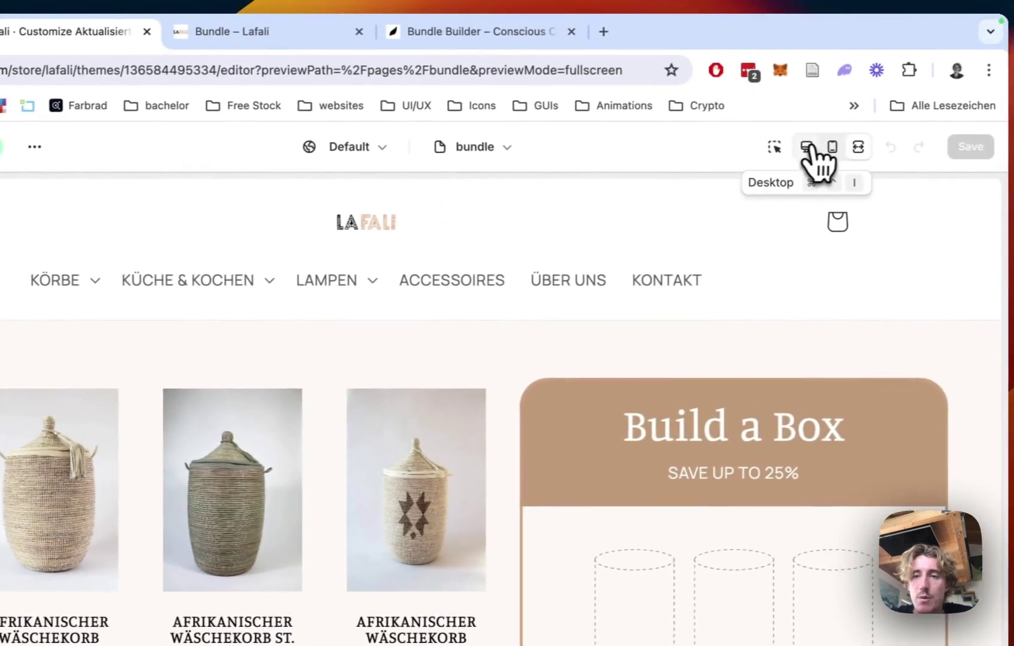
{"action": "left_click", "coordinate": [881, 135]}
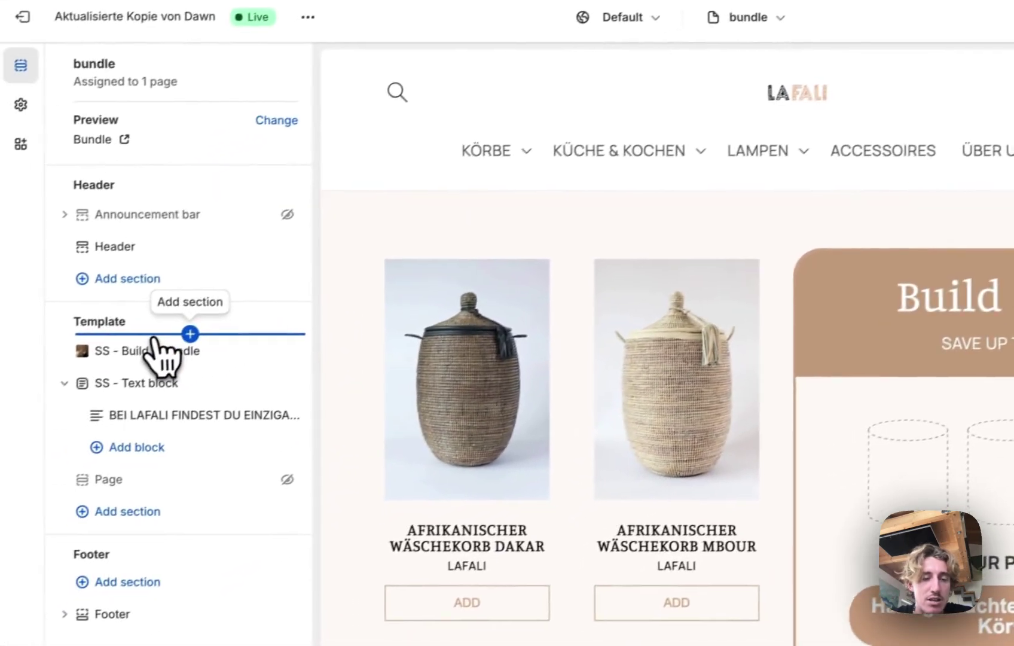
Search the section picker for 'build a bundle', then close it without adding anything
{"action": "left_click", "coordinate": [151, 513]}
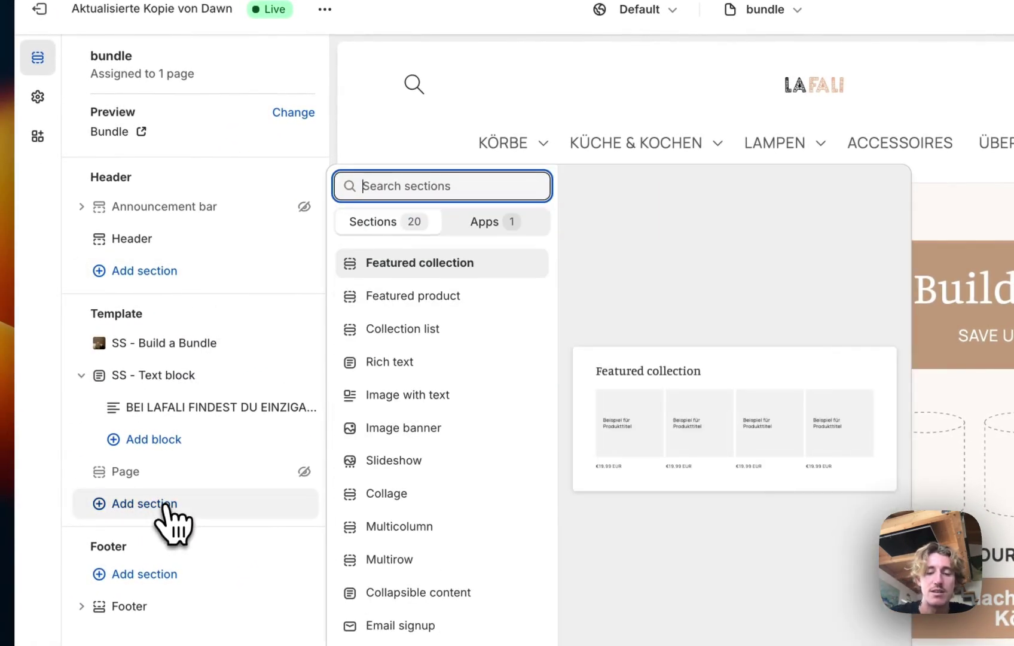
{"action": "type", "text": "build a bundle"}
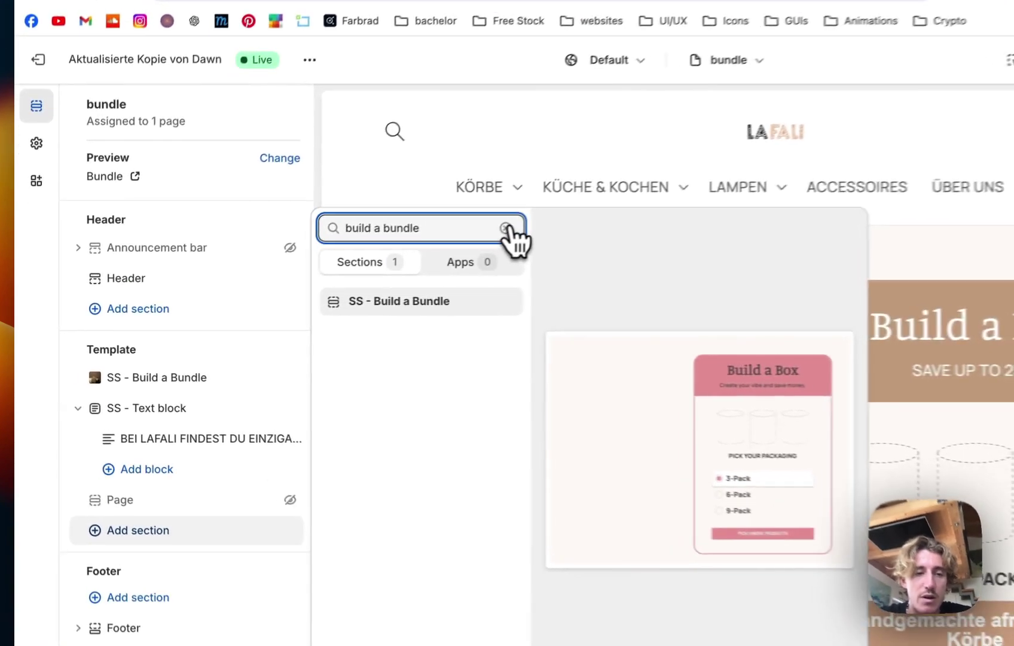
{"action": "left_click", "coordinate": [411, 252]}
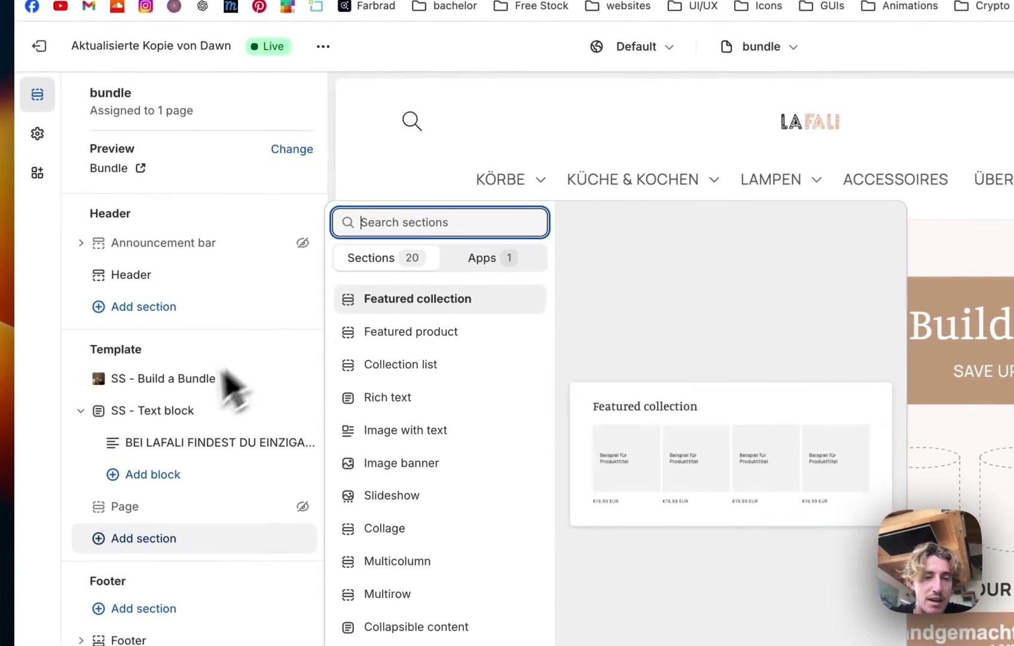
{"action": "left_click", "coordinate": [284, 221]}
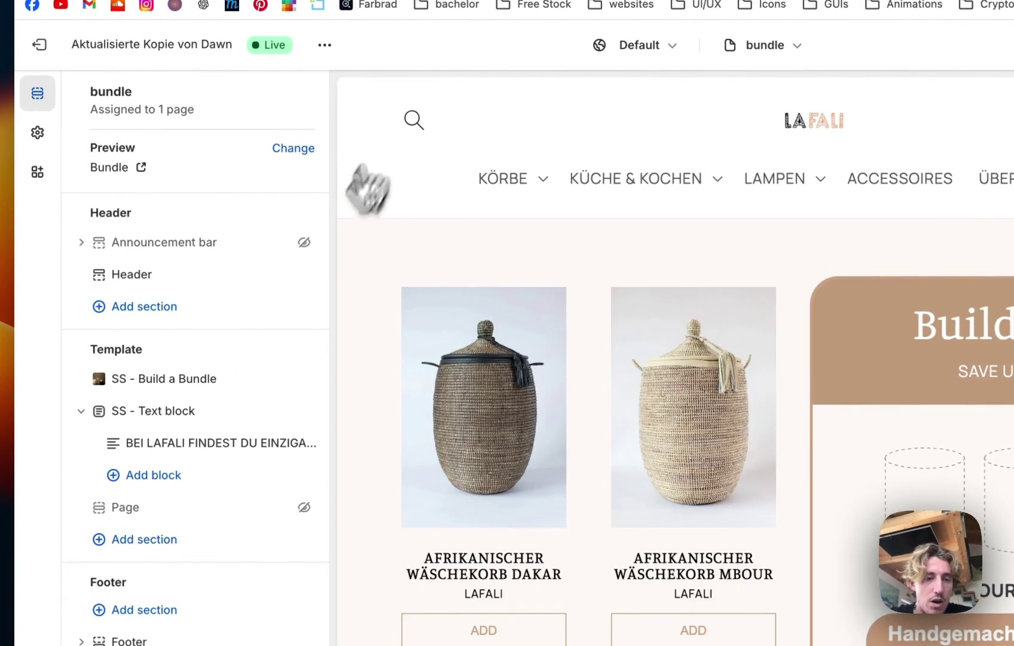
{"action": "left_click", "coordinate": [197, 386]}
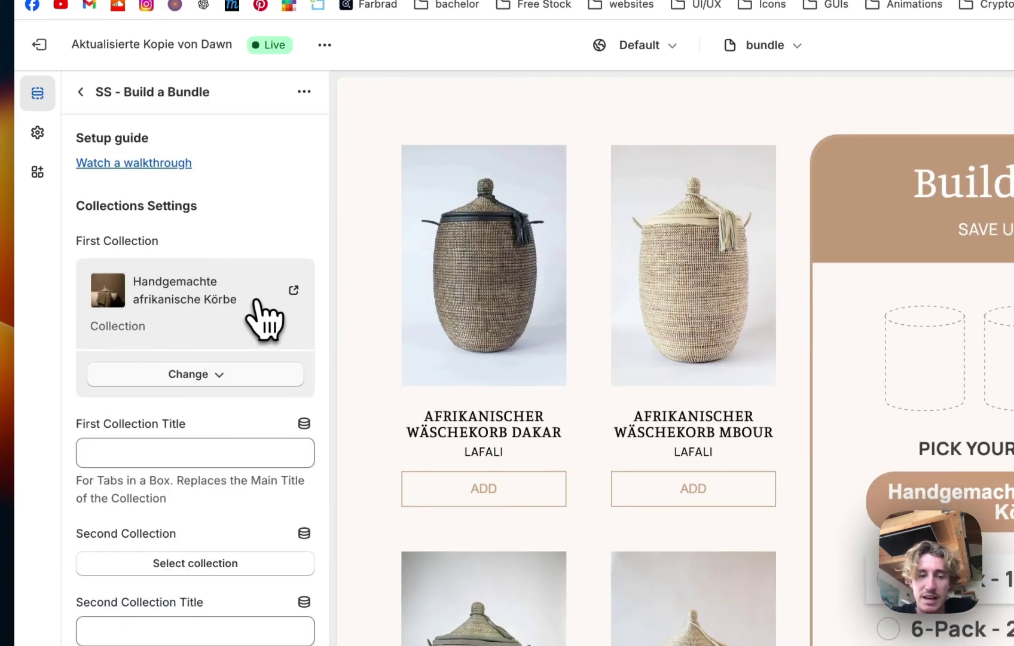
{"action": "scroll", "coordinate": [248, 323], "scroll_direction": "down", "scroll_amount": 2}
{"action": "left_click", "coordinate": [166, 514]}
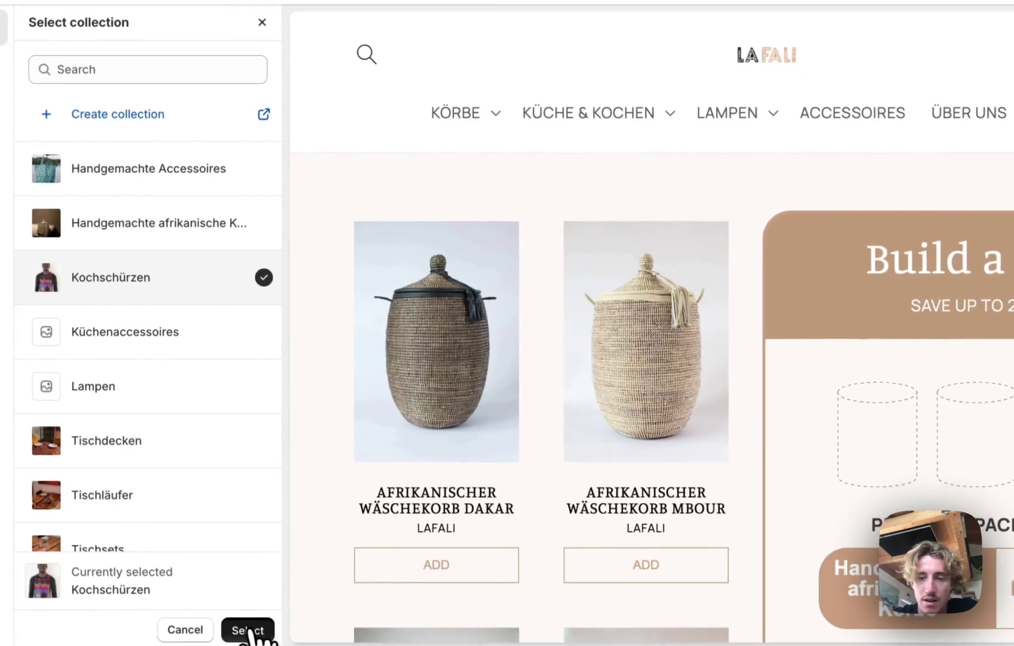
{"action": "left_click", "coordinate": [249, 629]}
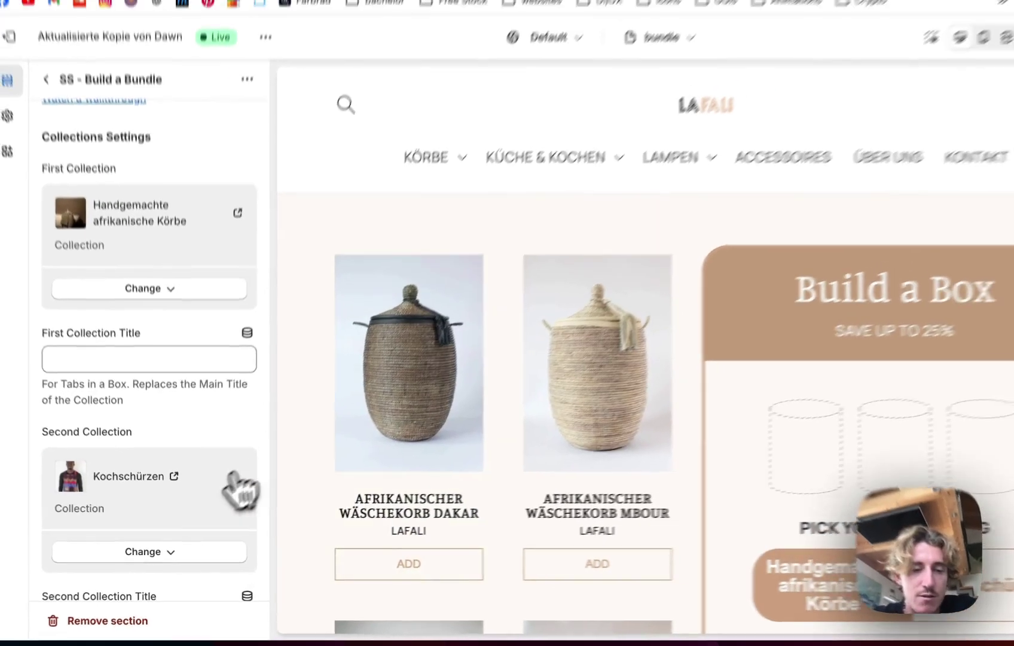
{"action": "scroll", "coordinate": [901, 446], "scroll_direction": "down", "scroll_amount": 5}
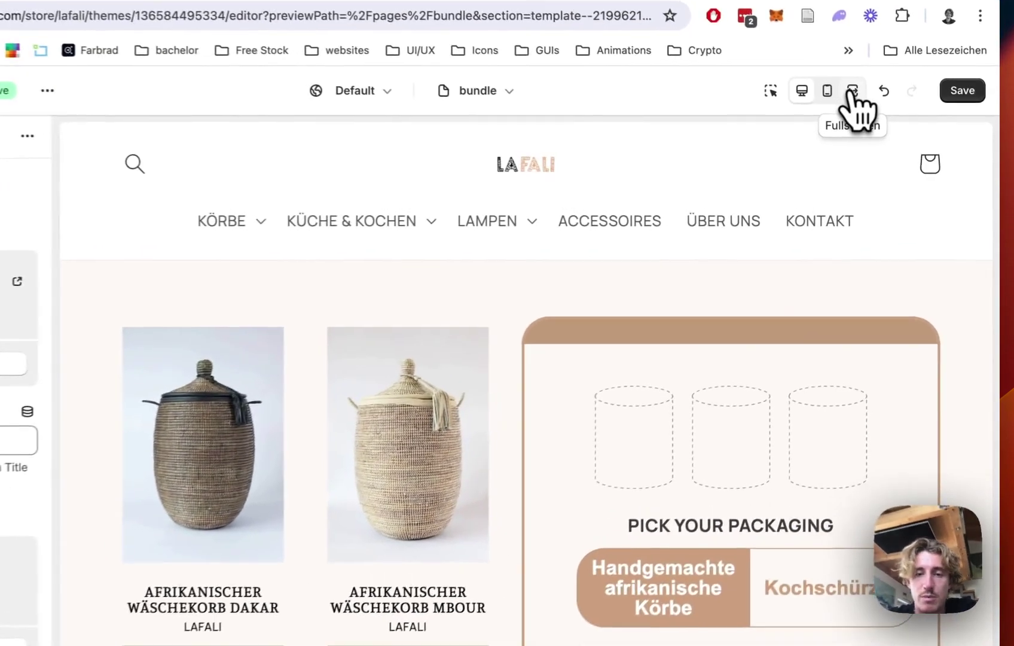
{"action": "left_click", "coordinate": [884, 117]}
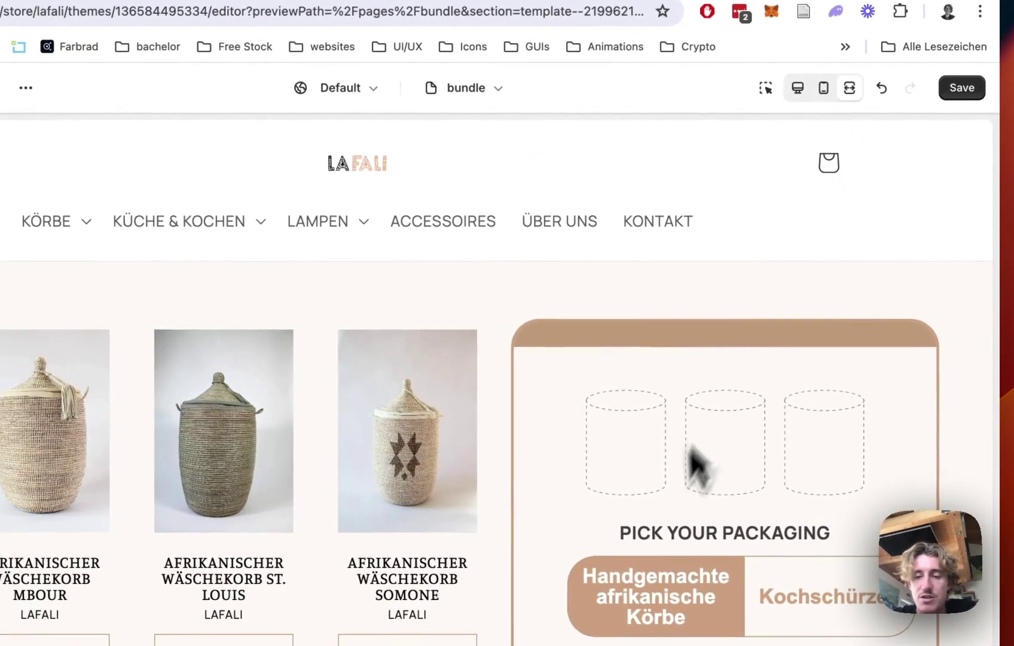
{"action": "scroll", "coordinate": [696, 464], "scroll_direction": "down", "scroll_amount": 3}
{"action": "left_click", "coordinate": [822, 598]}
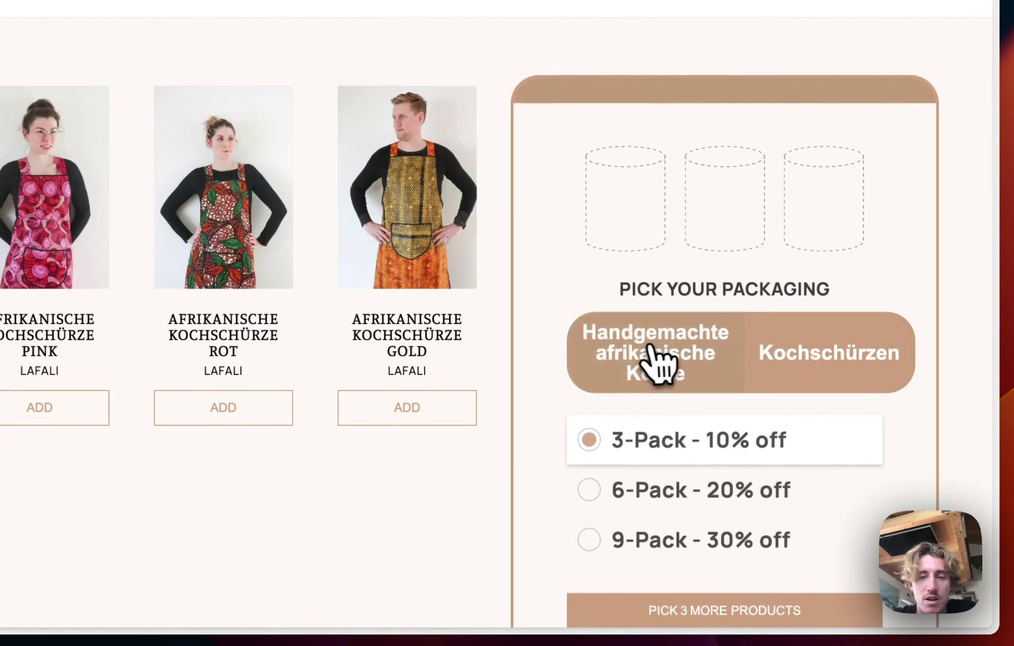
{"action": "left_click", "coordinate": [655, 362]}
{"action": "left_click", "coordinate": [836, 366]}
{"action": "left_click", "coordinate": [675, 374]}
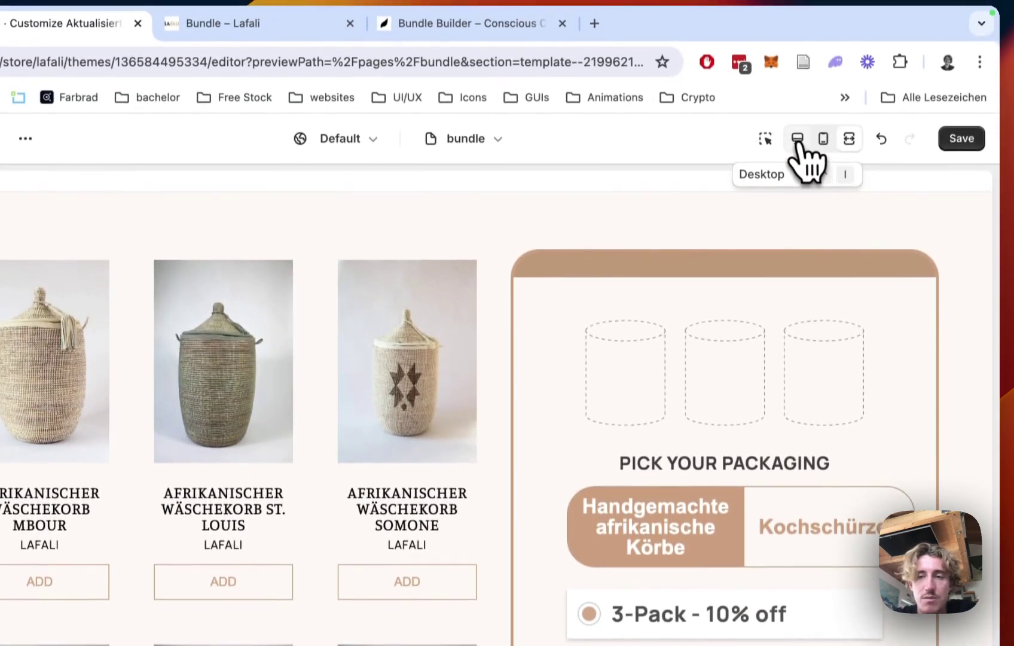
{"action": "left_click", "coordinate": [795, 138]}
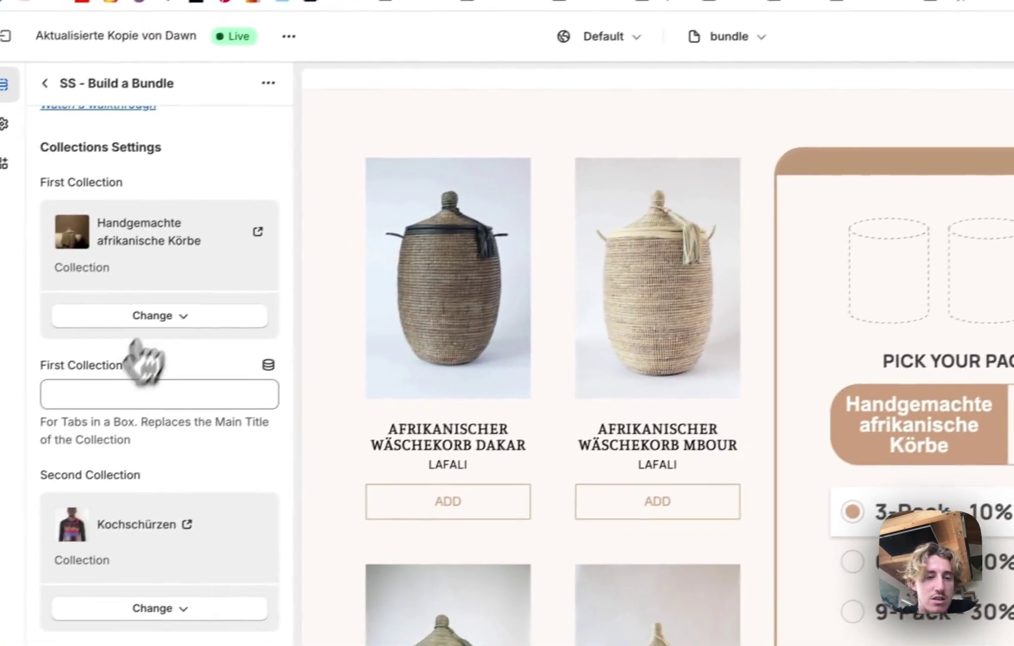
Set Number of products in box to 3, 6 & 9, then review the styling options
{"action": "scroll", "coordinate": [143, 361], "scroll_direction": "down", "scroll_amount": 7}
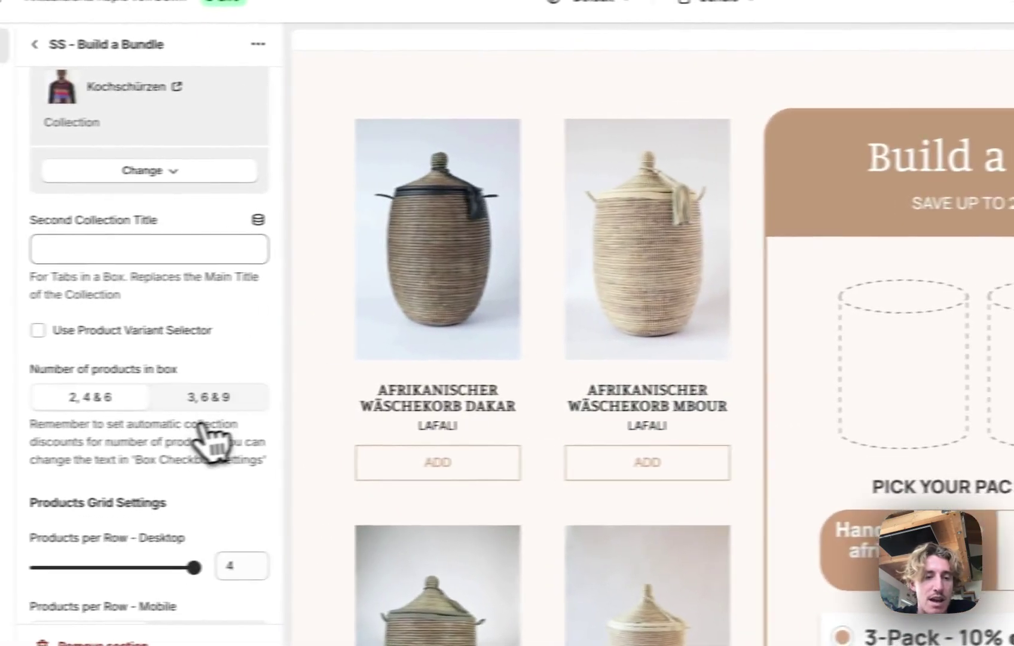
{"action": "left_click", "coordinate": [208, 396]}
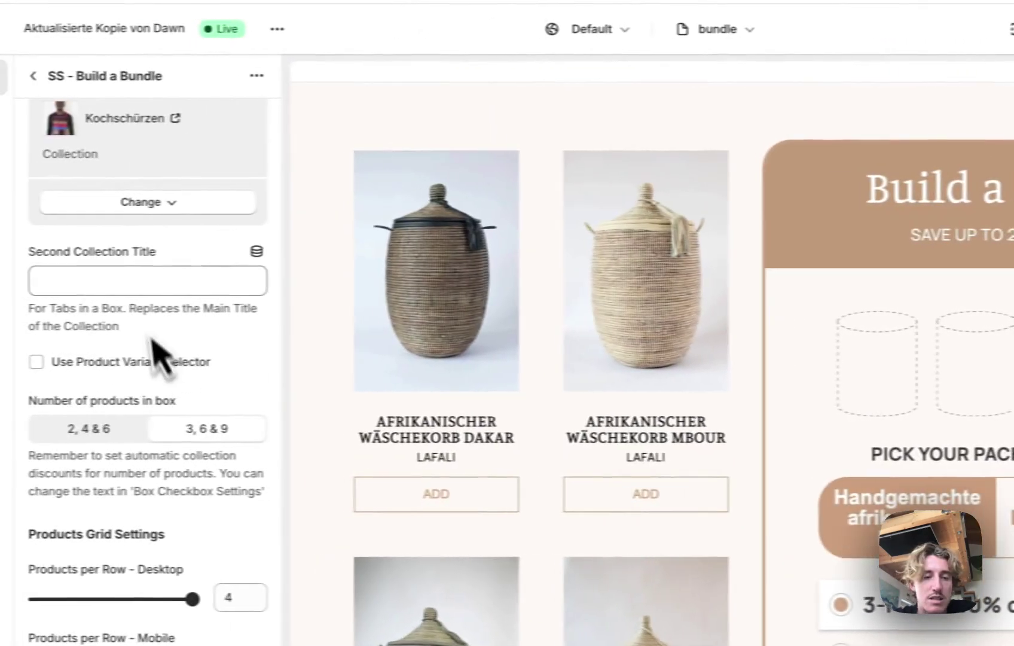
{"action": "scroll", "coordinate": [159, 355], "scroll_direction": "down", "scroll_amount": 5}
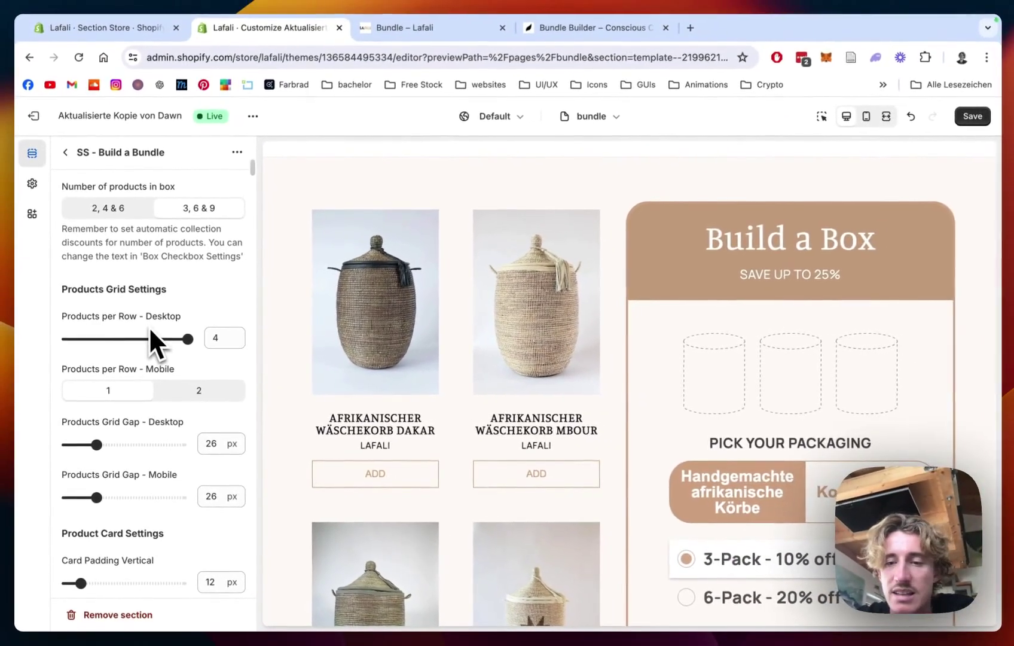
{"action": "scroll", "coordinate": [245, 294], "scroll_direction": "down", "scroll_amount": 1}
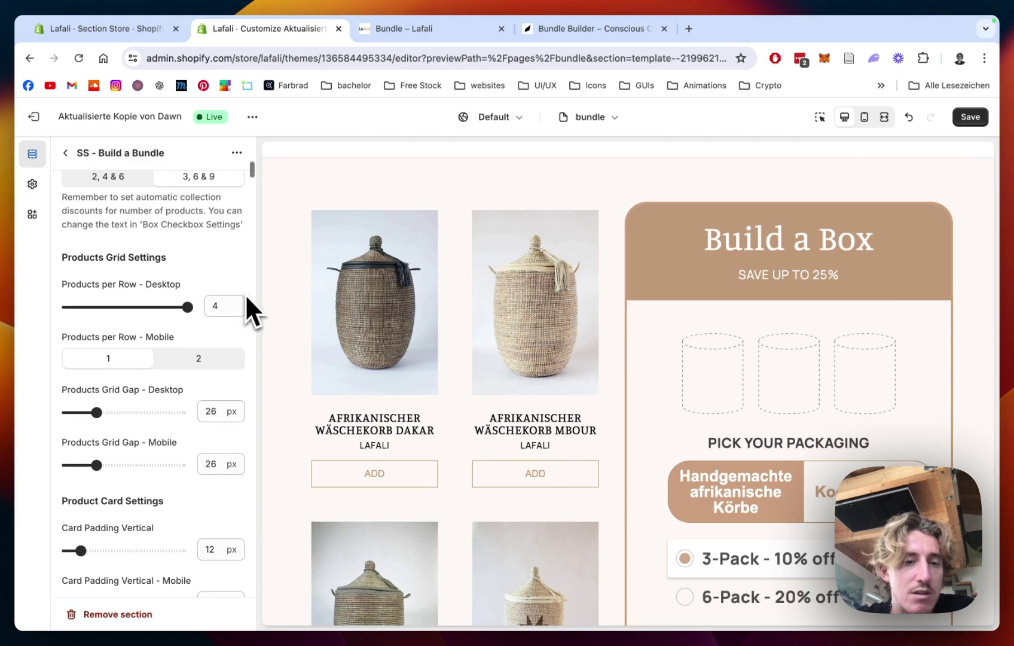
{"action": "scroll", "coordinate": [244, 295], "scroll_direction": "down", "scroll_amount": 15}
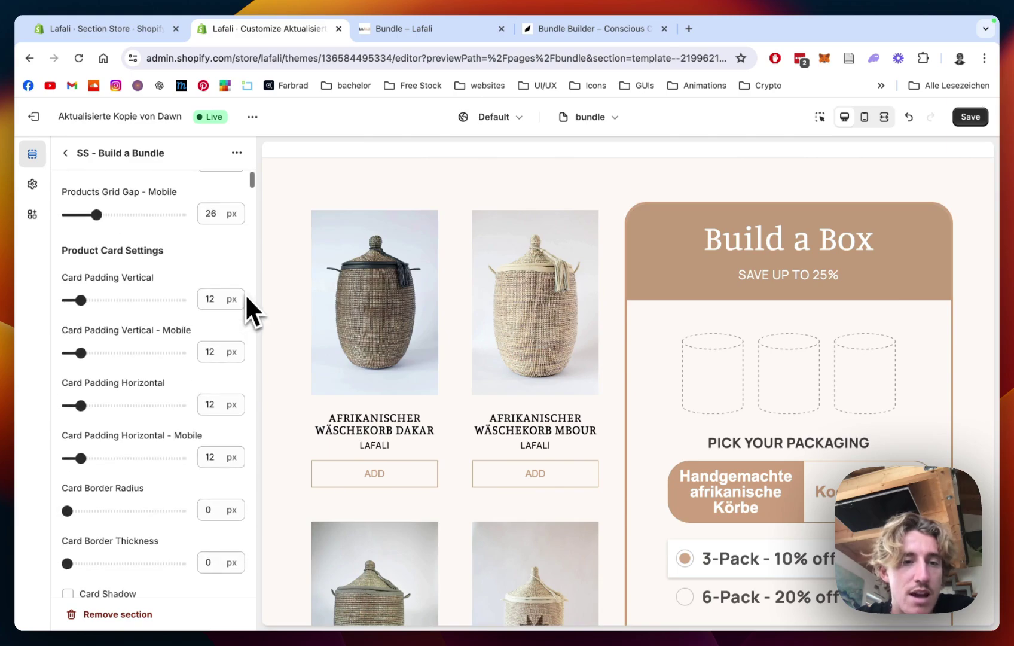
{"action": "scroll", "coordinate": [146, 330], "scroll_direction": "down", "scroll_amount": 20}
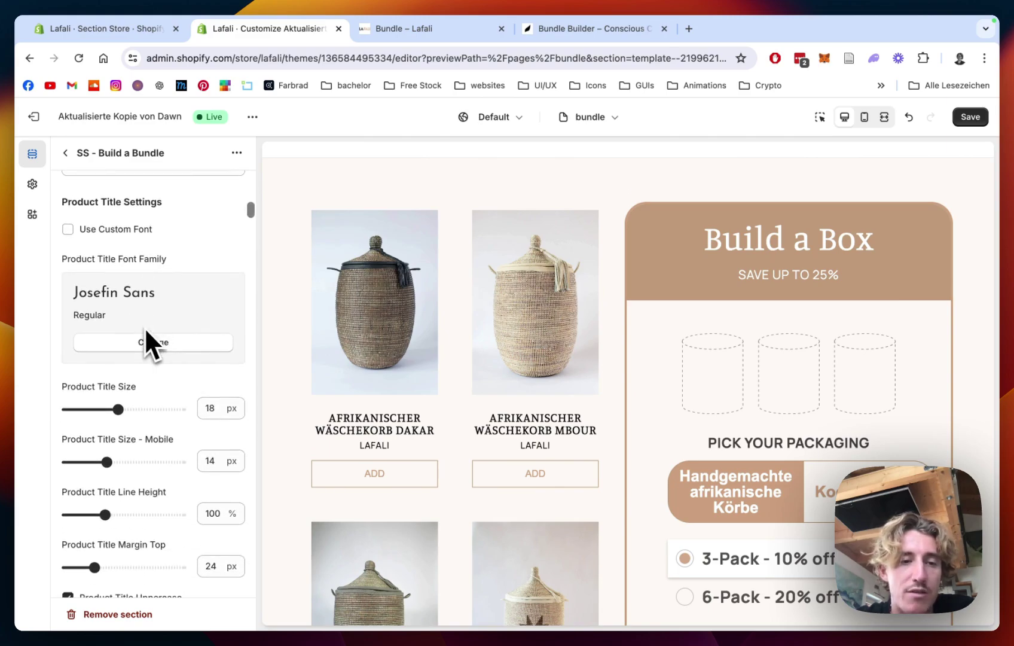
{"action": "scroll", "coordinate": [146, 344], "scroll_direction": "down", "scroll_amount": 20}
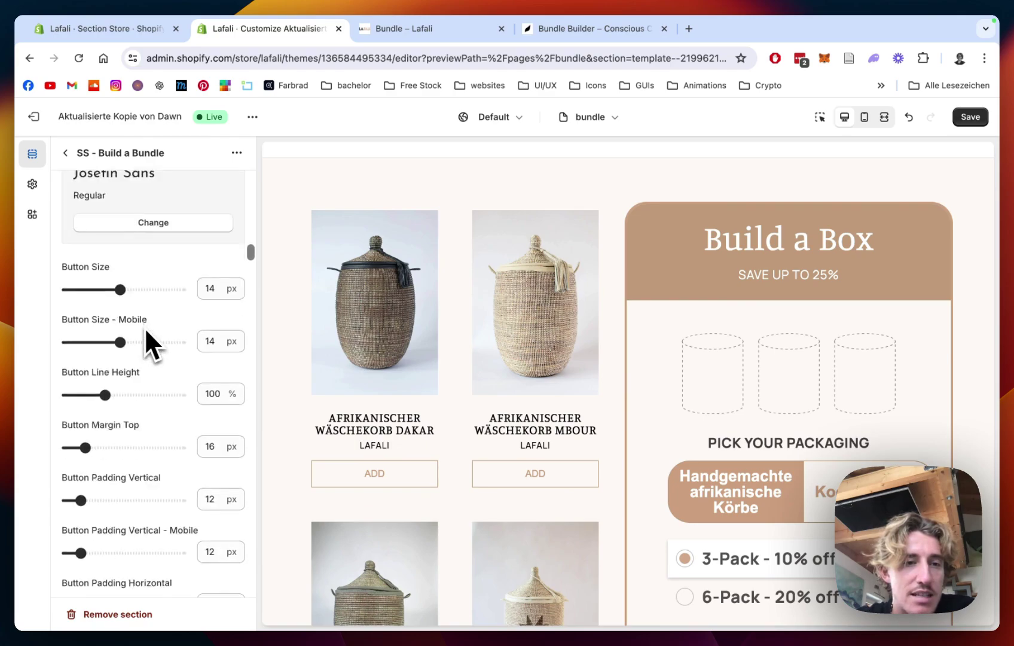
{"action": "scroll", "coordinate": [145, 338], "scroll_direction": "down", "scroll_amount": 20}
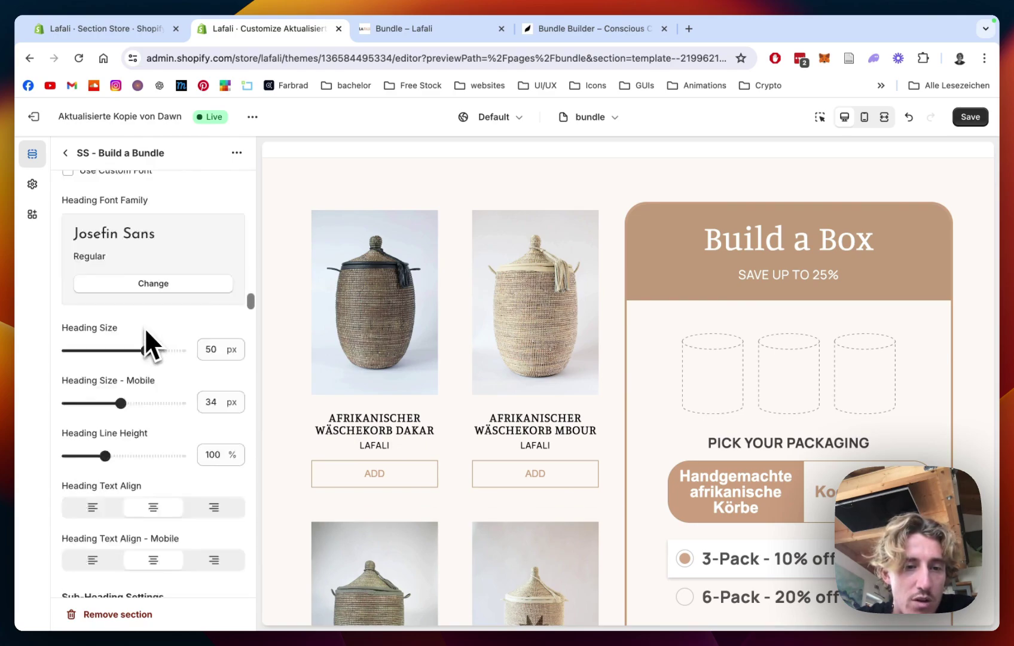
{"action": "scroll", "coordinate": [146, 335], "scroll_direction": "down", "scroll_amount": 20}
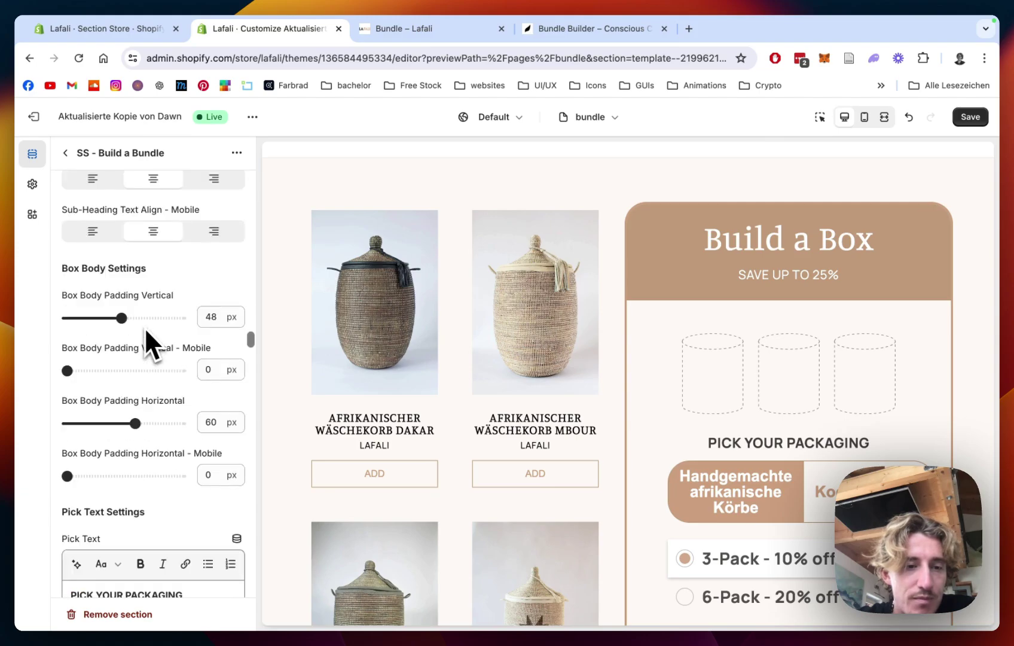
{"action": "scroll", "coordinate": [144, 327], "scroll_direction": "down", "scroll_amount": 20}
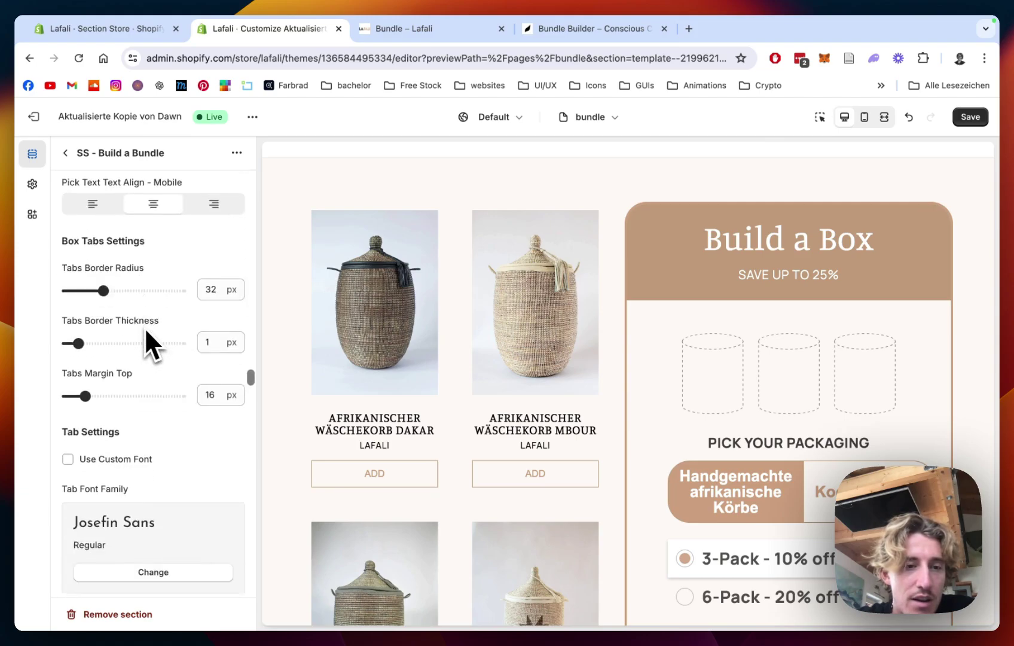
Change the First Checkbox Text to '15% off' and set its discount sliders to 15%
{"action": "scroll", "coordinate": [145, 340], "scroll_direction": "down", "scroll_amount": 6}
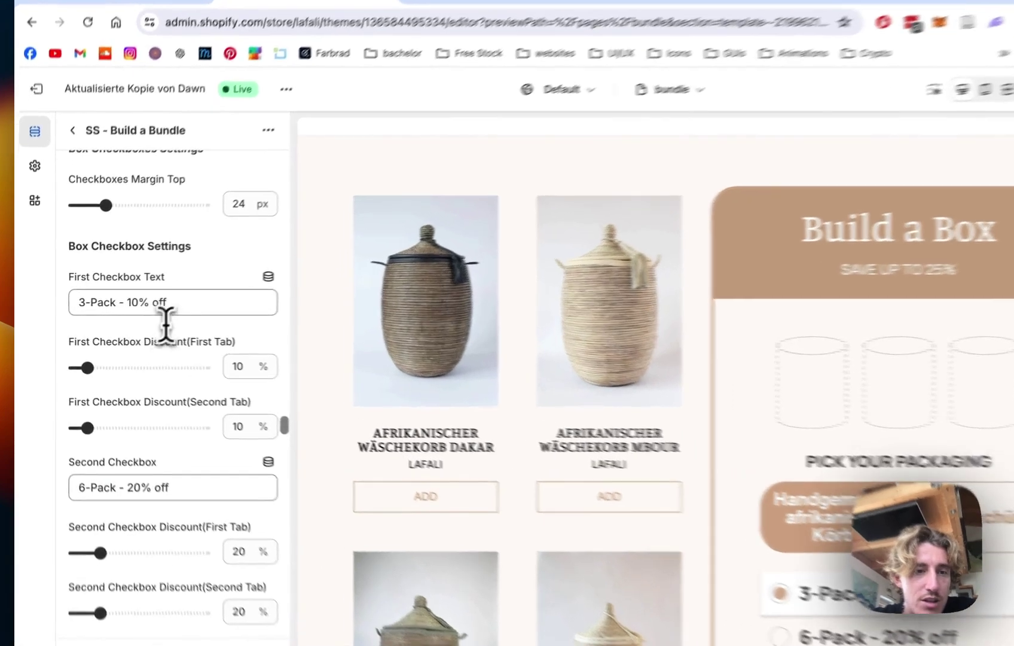
{"action": "left_click", "coordinate": [170, 306]}
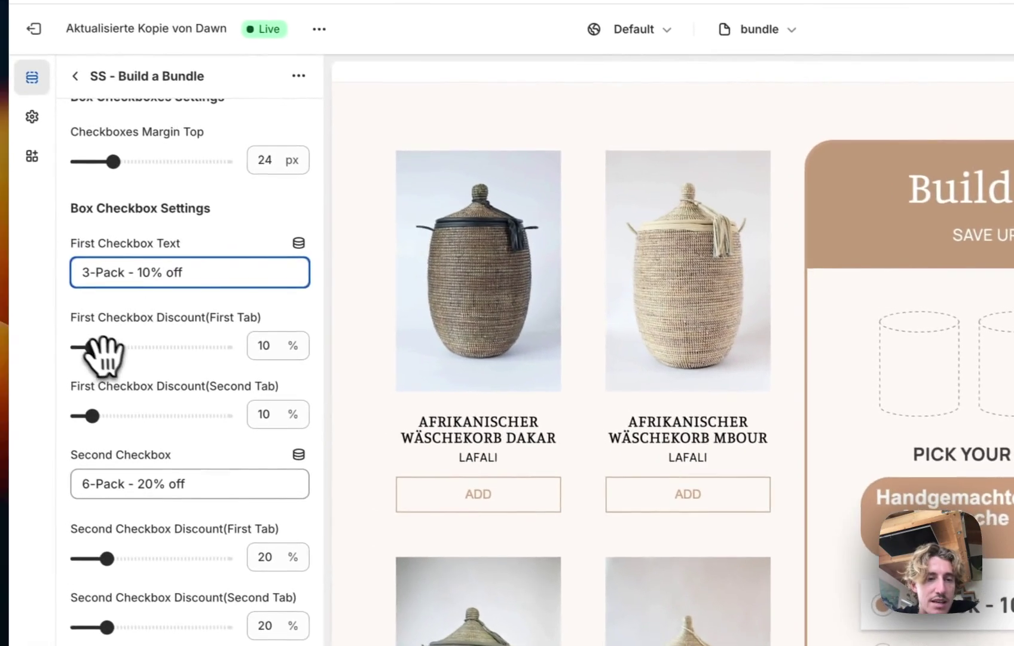
{"action": "mouse_move", "coordinate": [102, 356]}
{"action": "left_mouse_down"}
{"action": "mouse_move", "coordinate": [91, 340]}
{"action": "mouse_move", "coordinate": [107, 348]}
{"action": "left_mouse_up"}
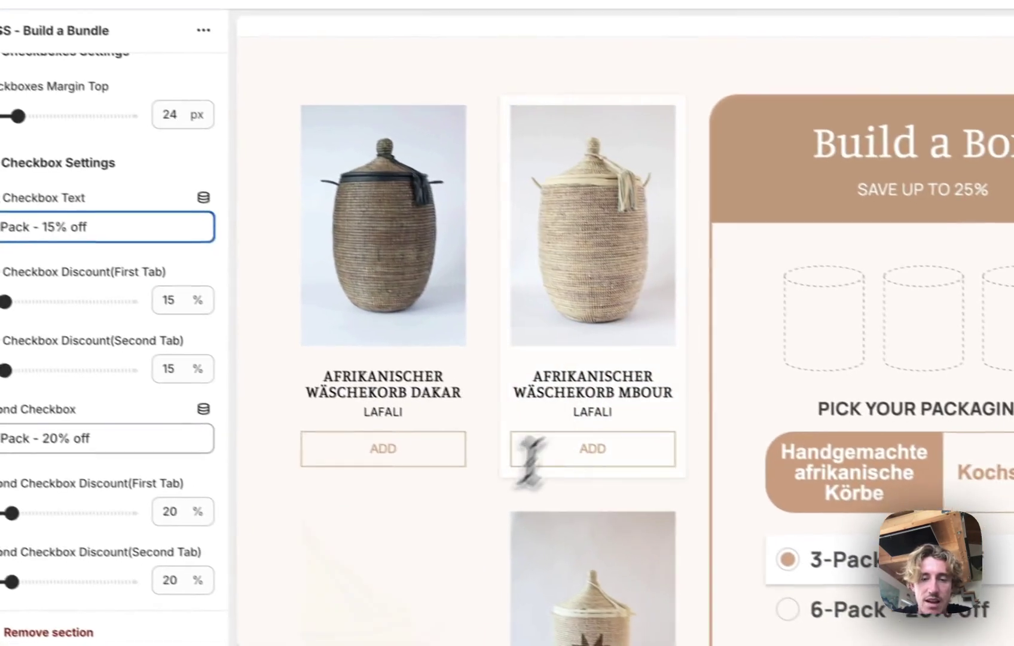
Add two Mbour baskets and one St. Louis basket to the preview box
{"action": "left_click", "coordinate": [628, 502]}
{"action": "scroll", "coordinate": [612, 457], "scroll_direction": "down", "scroll_amount": 3}
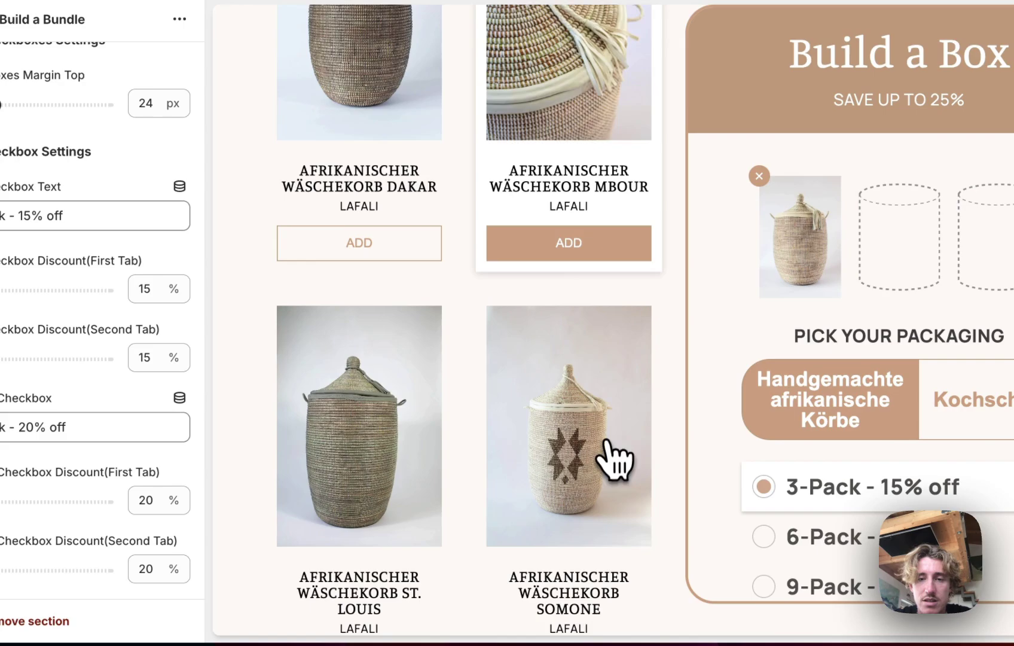
{"action": "left_click", "coordinate": [562, 263]}
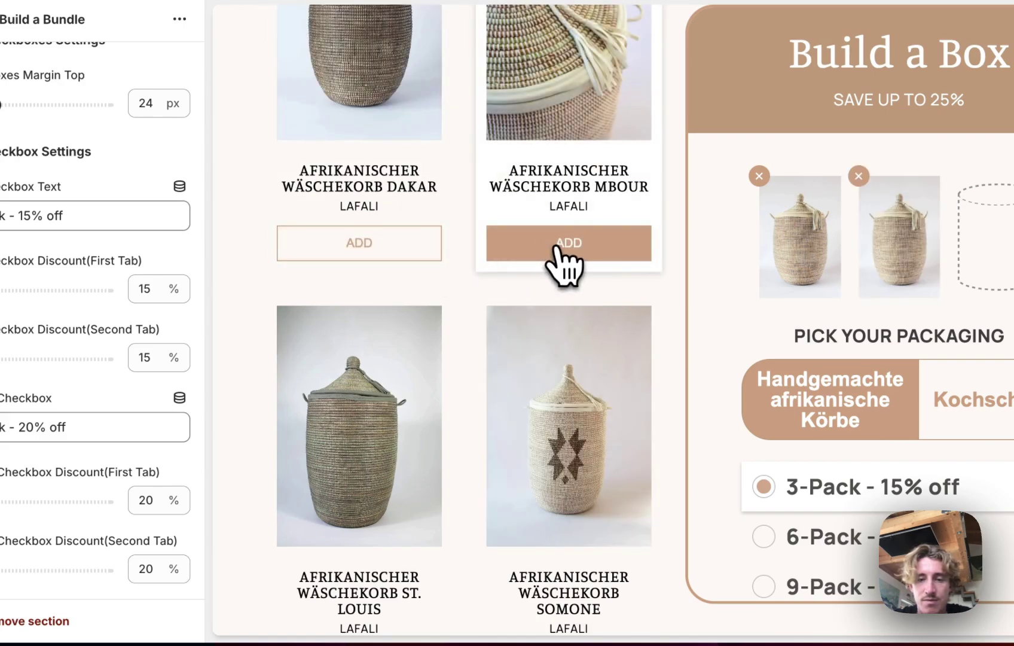
{"action": "scroll", "coordinate": [394, 527], "scroll_direction": "down", "scroll_amount": 2}
{"action": "left_click", "coordinate": [390, 537]}
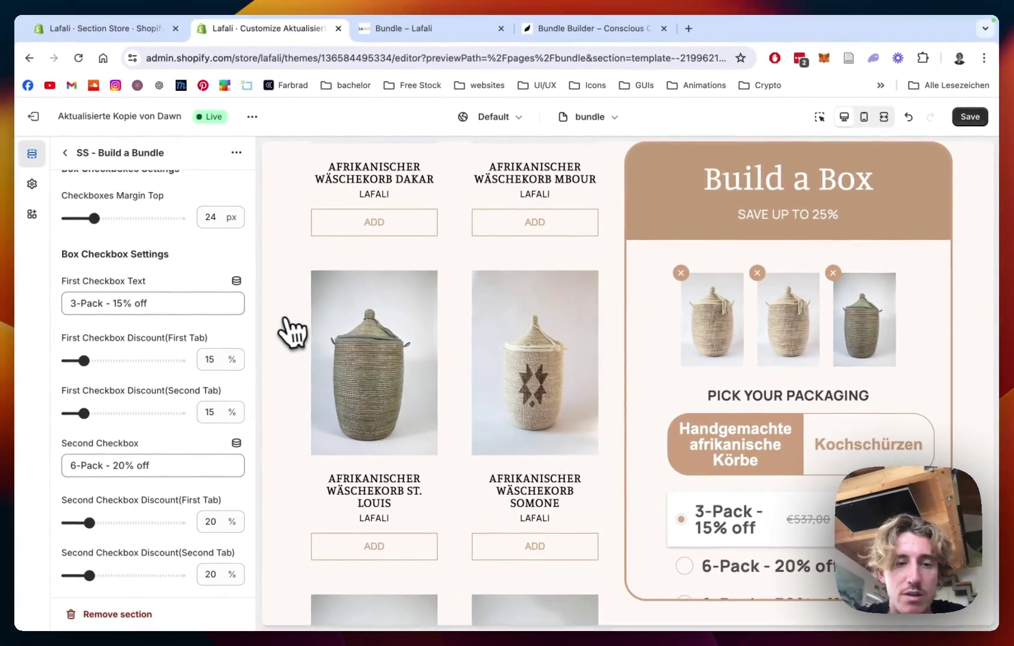
{"action": "scroll", "coordinate": [122, 454], "scroll_direction": "down", "scroll_amount": 1}
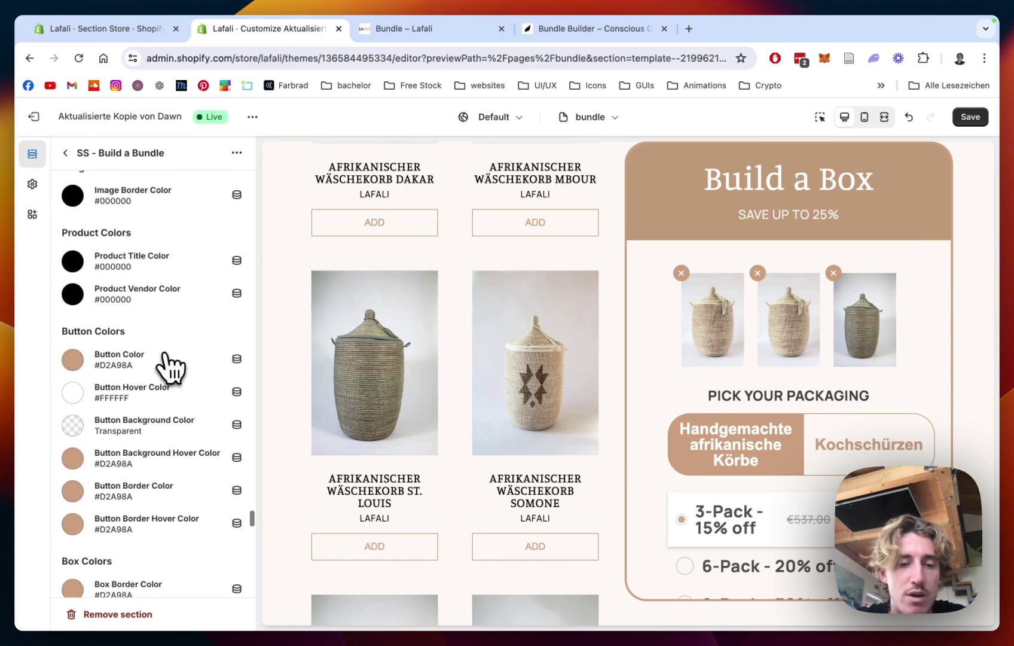
Save the Build a Bundle changes in the theme editor
{"action": "left_click", "coordinate": [970, 117]}
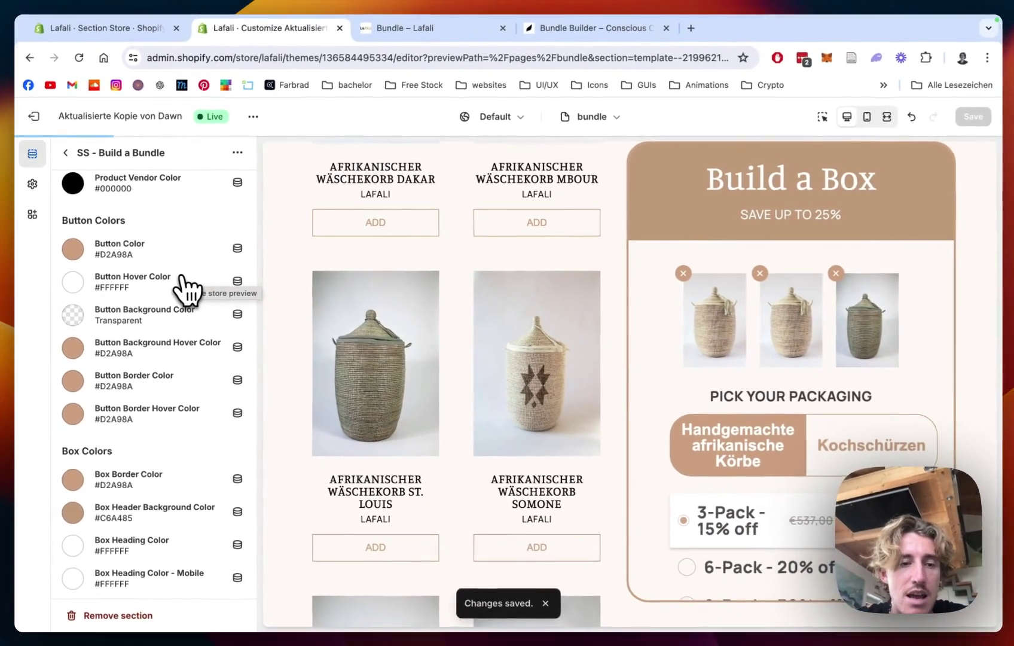
{"action": "scroll", "coordinate": [187, 289], "scroll_direction": "down", "scroll_amount": 2}
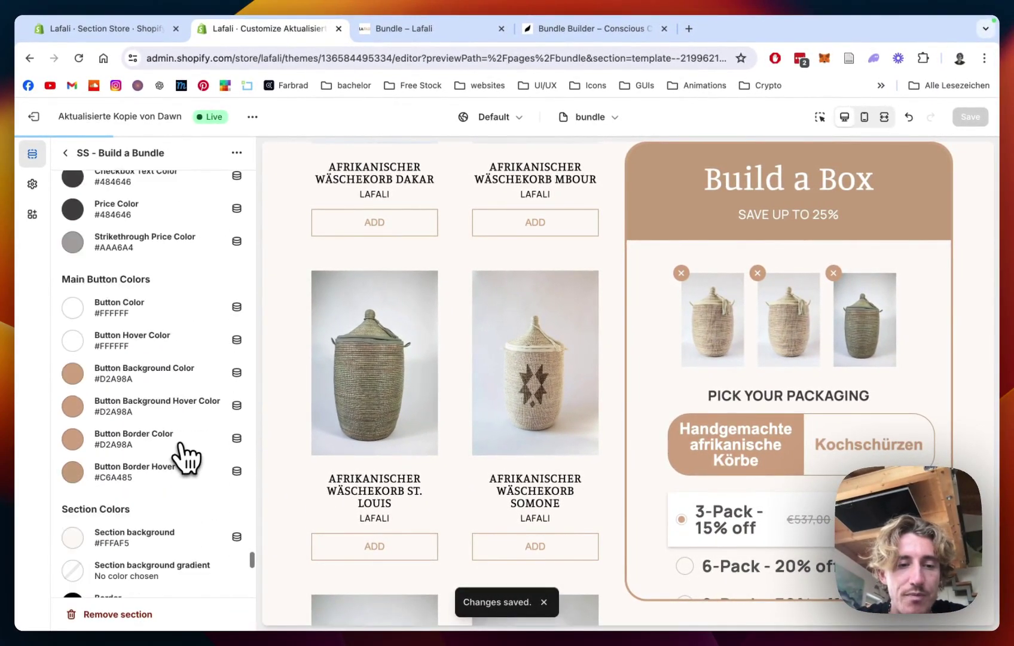
{"action": "scroll", "coordinate": [186, 458], "scroll_direction": "down", "scroll_amount": 4}
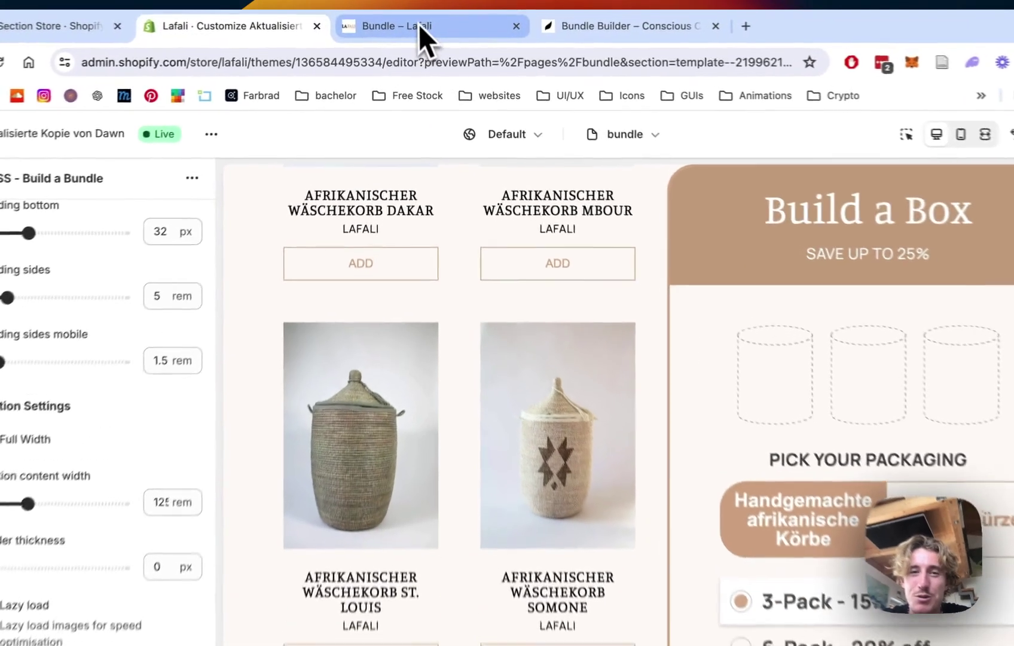
Reload the live Lafali bundle page and check the 3-Pack now offers 15% off
{"action": "left_click", "coordinate": [427, 14]}
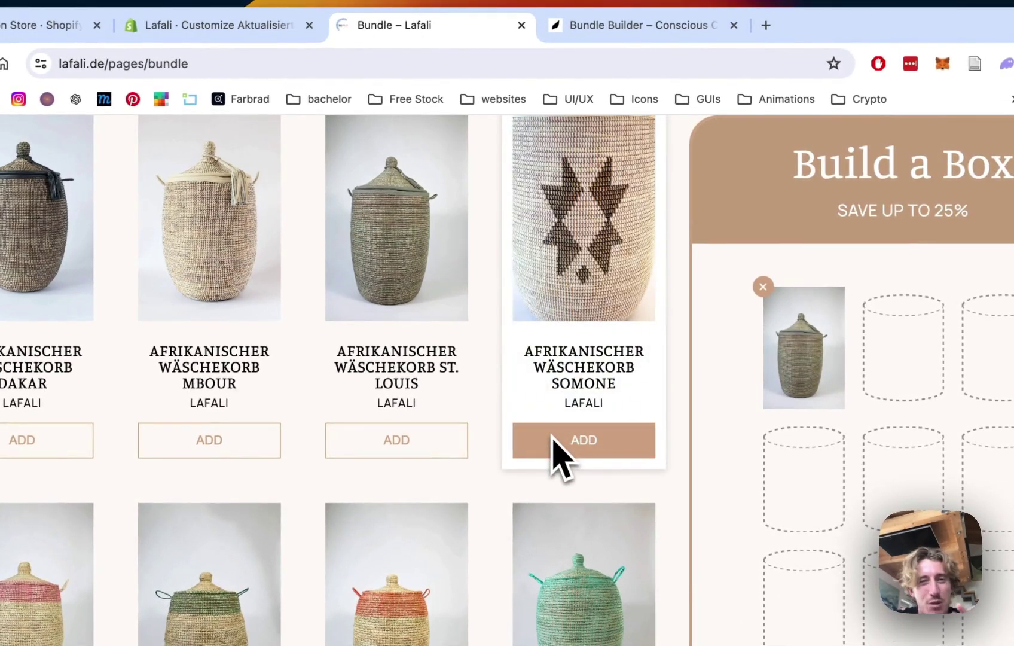
{"action": "key", "text": "super+r"}
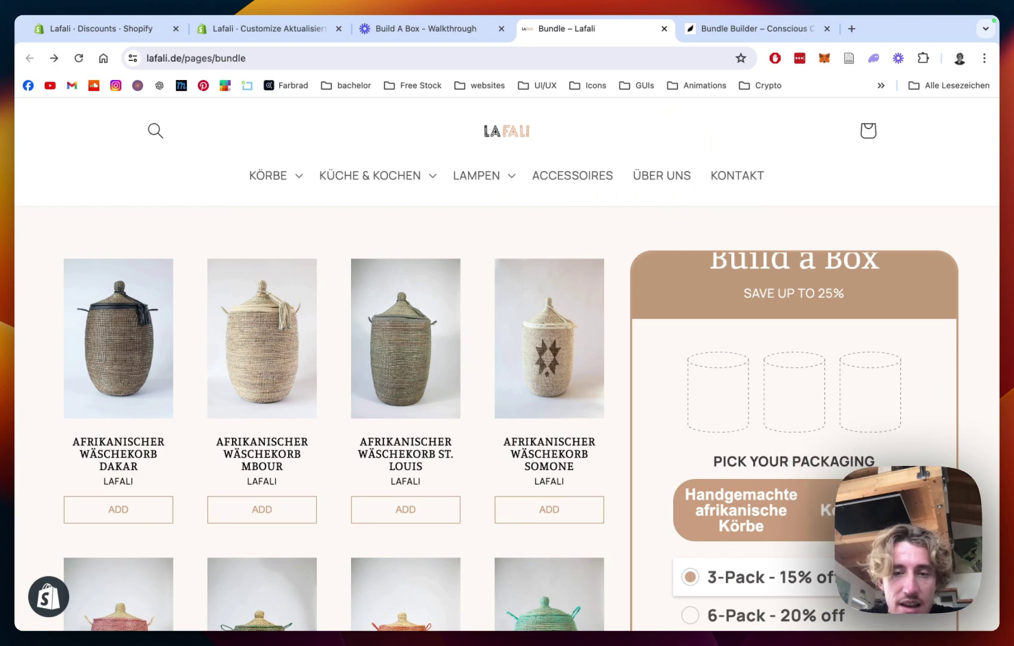
{"action": "scroll", "coordinate": [625, 269], "scroll_direction": "down", "scroll_amount": 1}
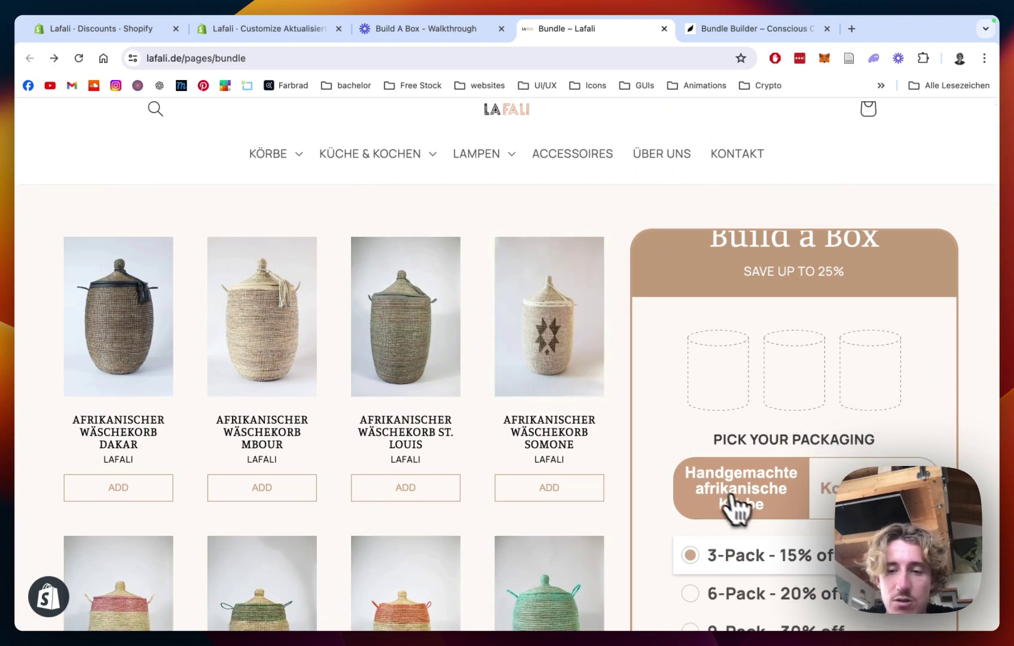
{"action": "scroll", "coordinate": [754, 517], "scroll_direction": "down", "scroll_amount": 2}
{"action": "scroll", "coordinate": [634, 314], "scroll_direction": "up", "scroll_amount": 3}
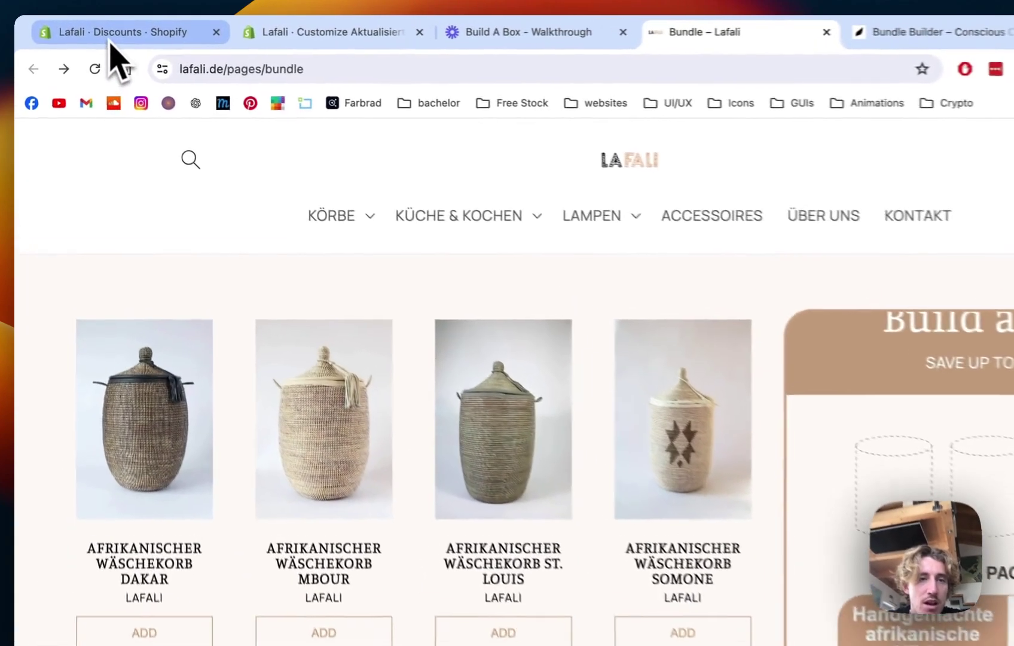
Create a new Amount off products discount from the Discounts page
{"action": "left_click", "coordinate": [98, 30]}
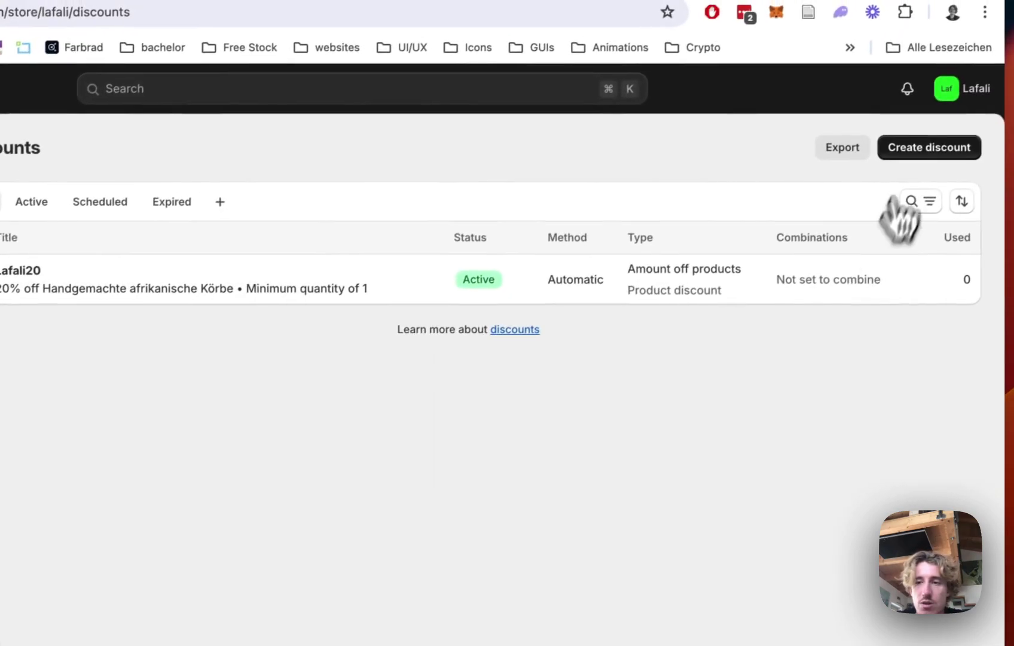
{"action": "left_click", "coordinate": [965, 125]}
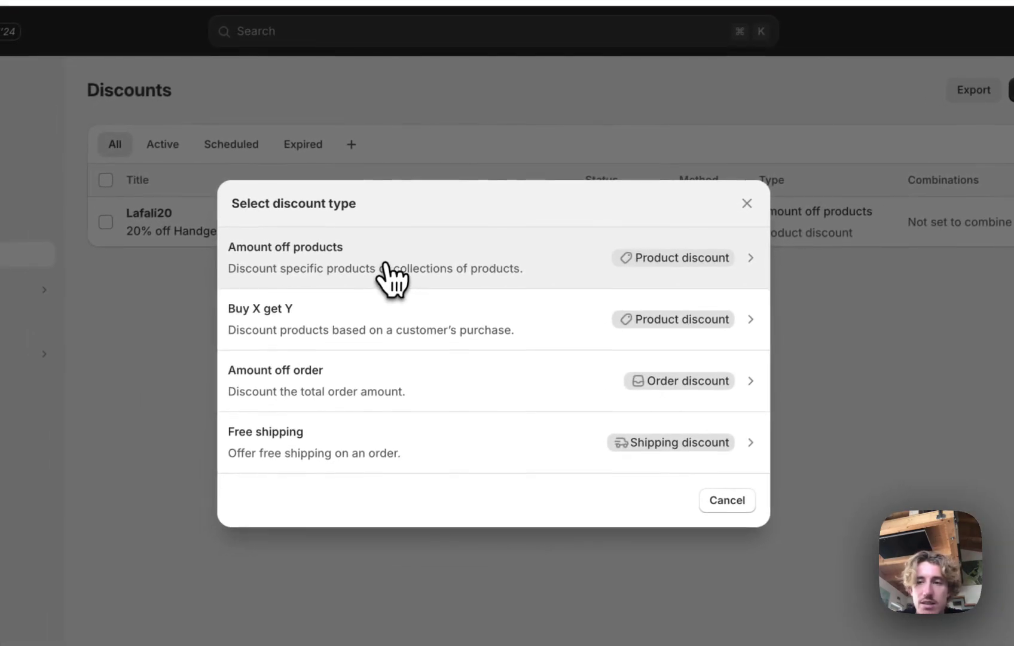
{"action": "left_click", "coordinate": [379, 282]}
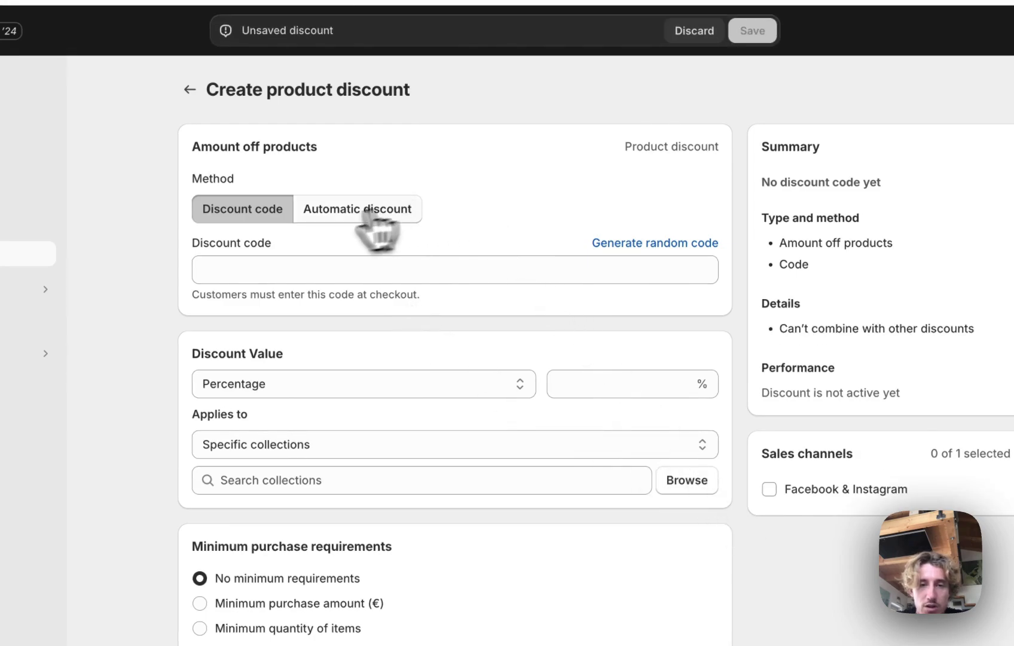
Make the discount automatic, titled DISCOUNT15, at 15%, and search collections for 'koch'
{"action": "left_click", "coordinate": [360, 215]}
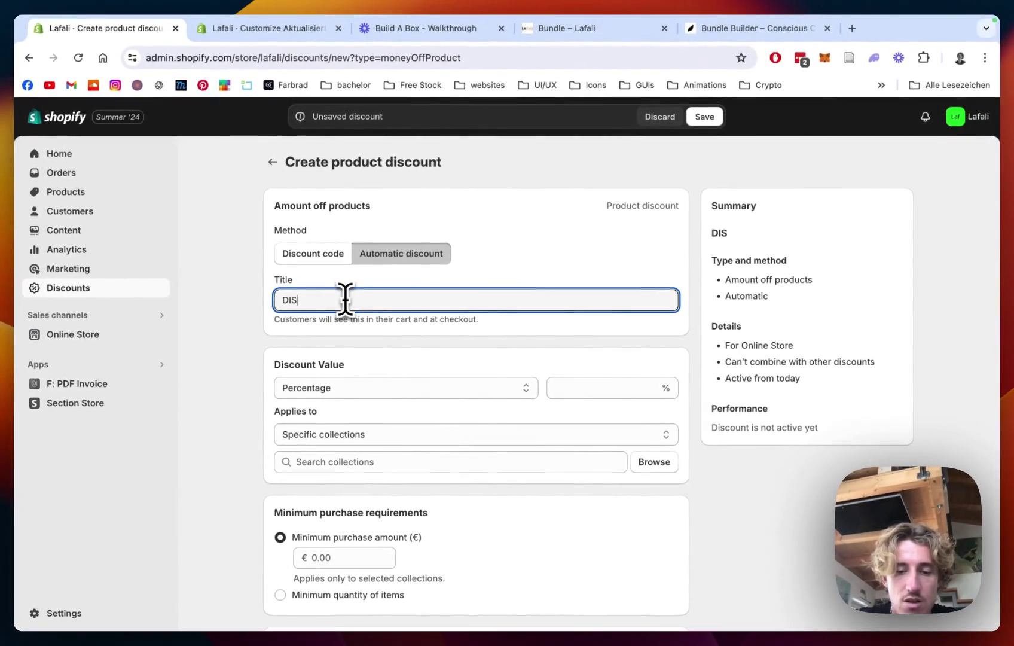
{"action": "type", "text": "COIUNT15"}
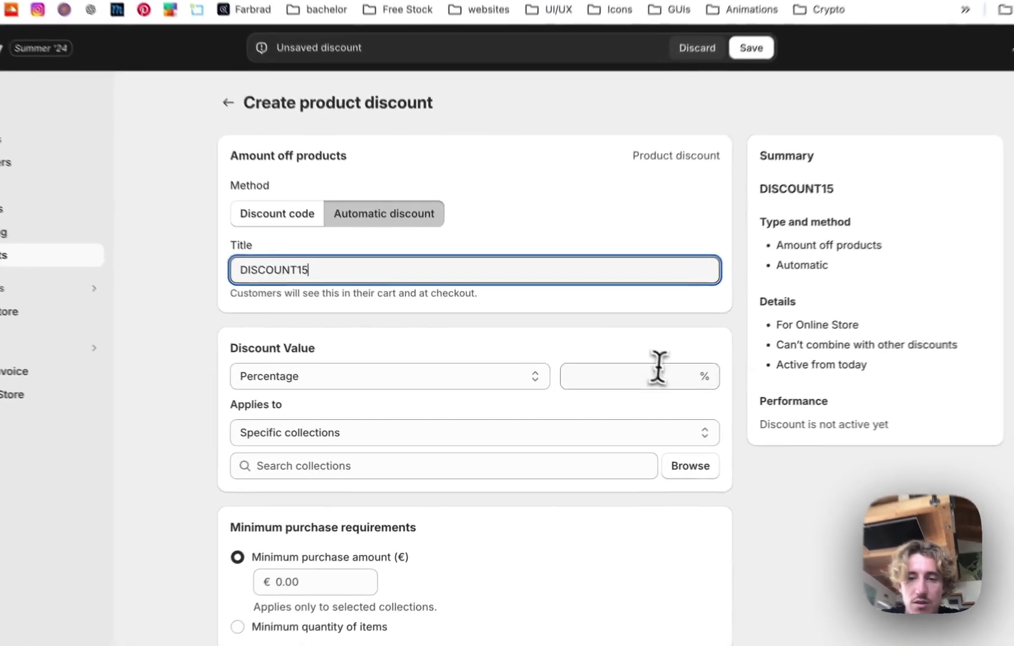
{"action": "left_click", "coordinate": [628, 387]}
{"action": "type", "text": "15"}
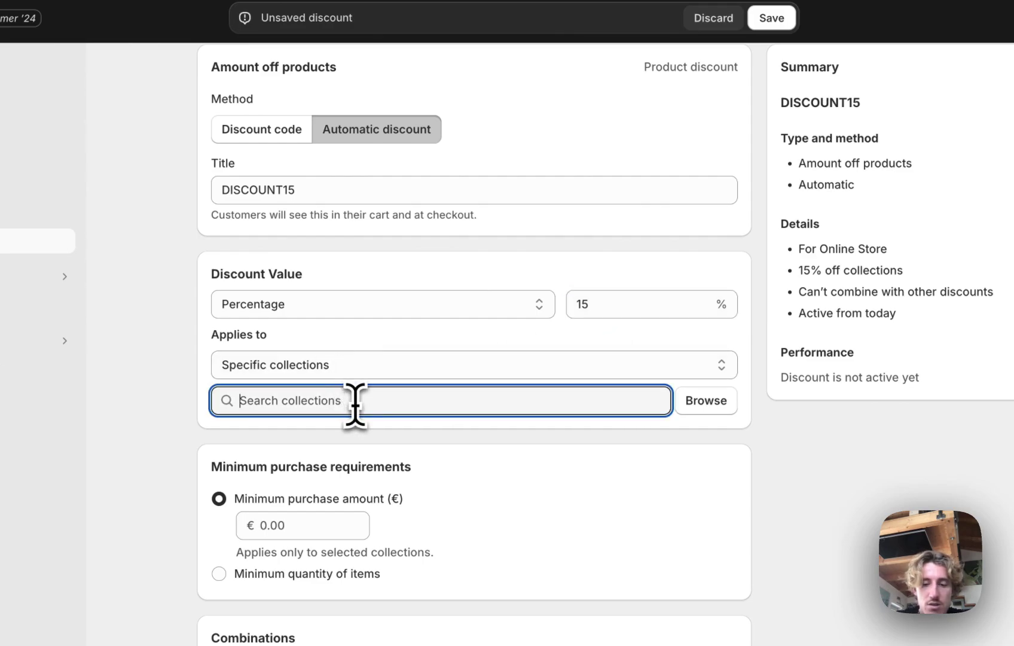
{"action": "type", "text": "koch"}
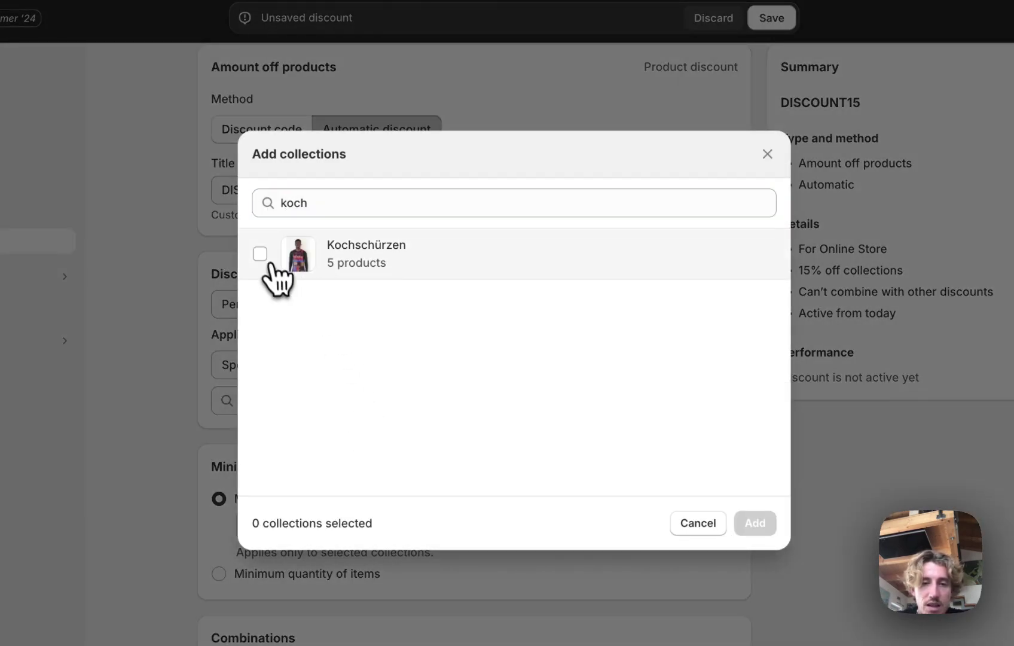
Apply the discount to the Kochschürzen collection
{"action": "left_click", "coordinate": [260, 254]}
{"action": "left_click", "coordinate": [755, 523]}
{"action": "scroll", "coordinate": [486, 344], "scroll_direction": "down", "scroll_amount": 5}
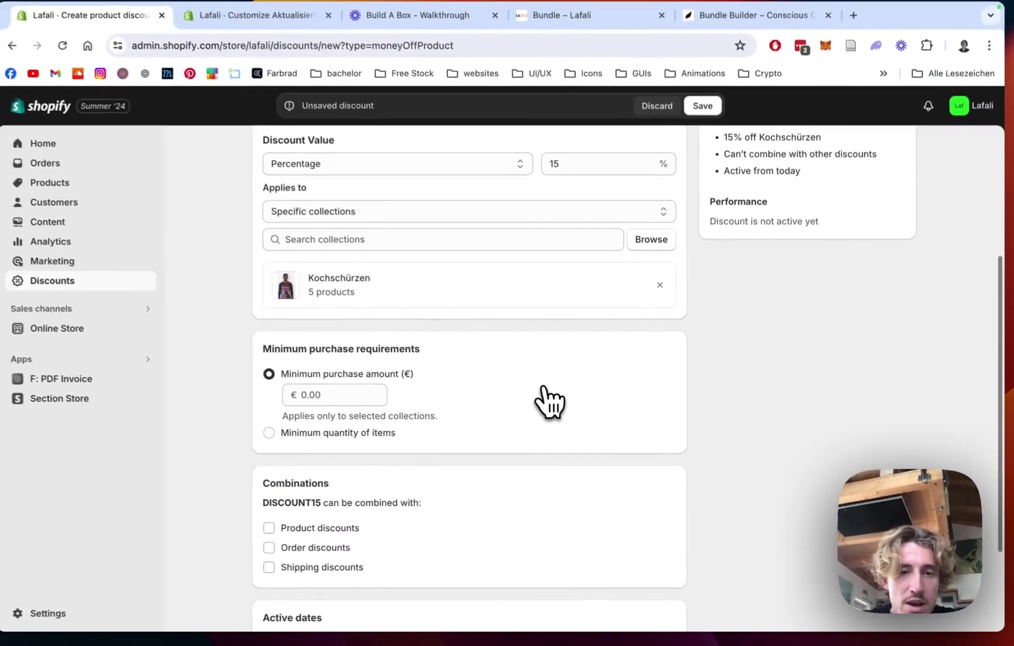
{"action": "scroll", "coordinate": [547, 401], "scroll_direction": "down", "scroll_amount": 1}
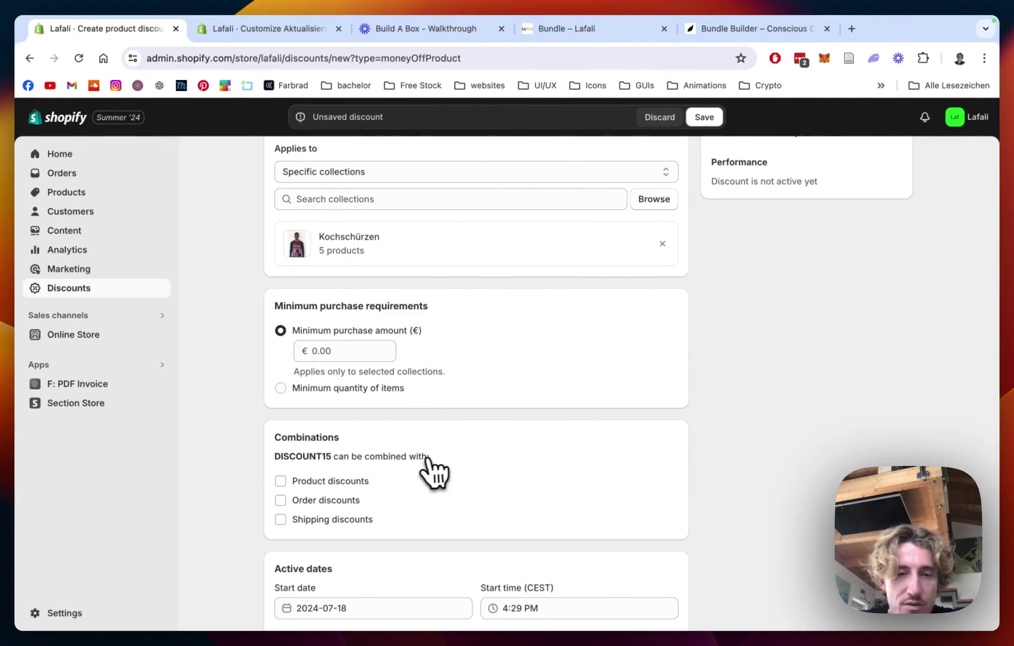
{"action": "scroll", "coordinate": [433, 473], "scroll_direction": "up", "scroll_amount": 1}
{"action": "scroll", "coordinate": [430, 471], "scroll_direction": "down", "scroll_amount": 2}
{"action": "scroll", "coordinate": [431, 471], "scroll_direction": "up", "scroll_amount": 4}
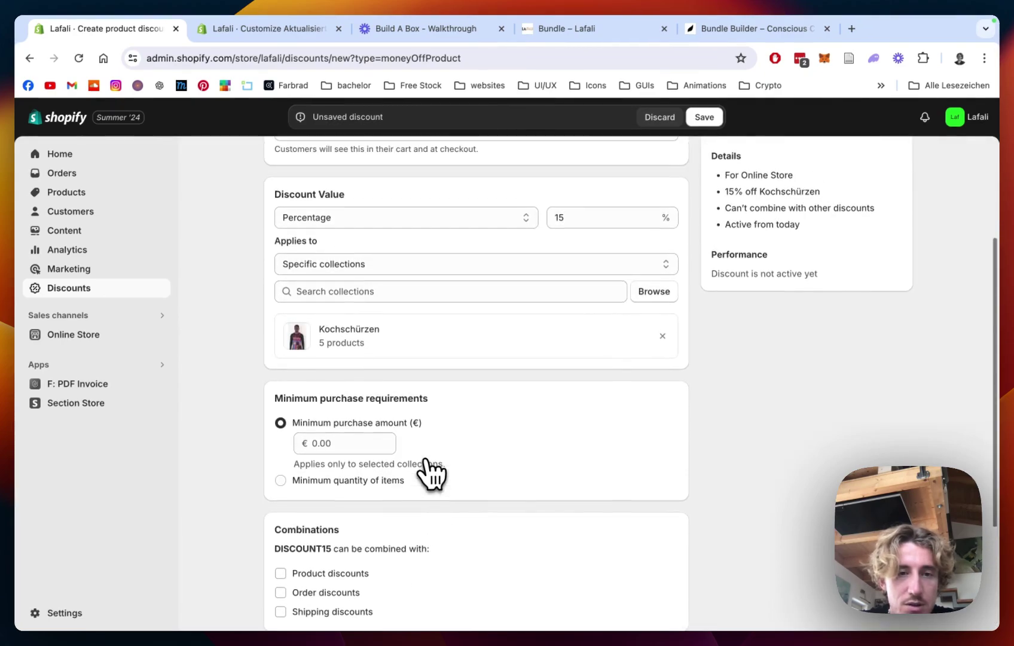
{"action": "scroll", "coordinate": [429, 472], "scroll_direction": "up", "scroll_amount": 1}
{"action": "scroll", "coordinate": [430, 473], "scroll_direction": "down", "scroll_amount": 1}
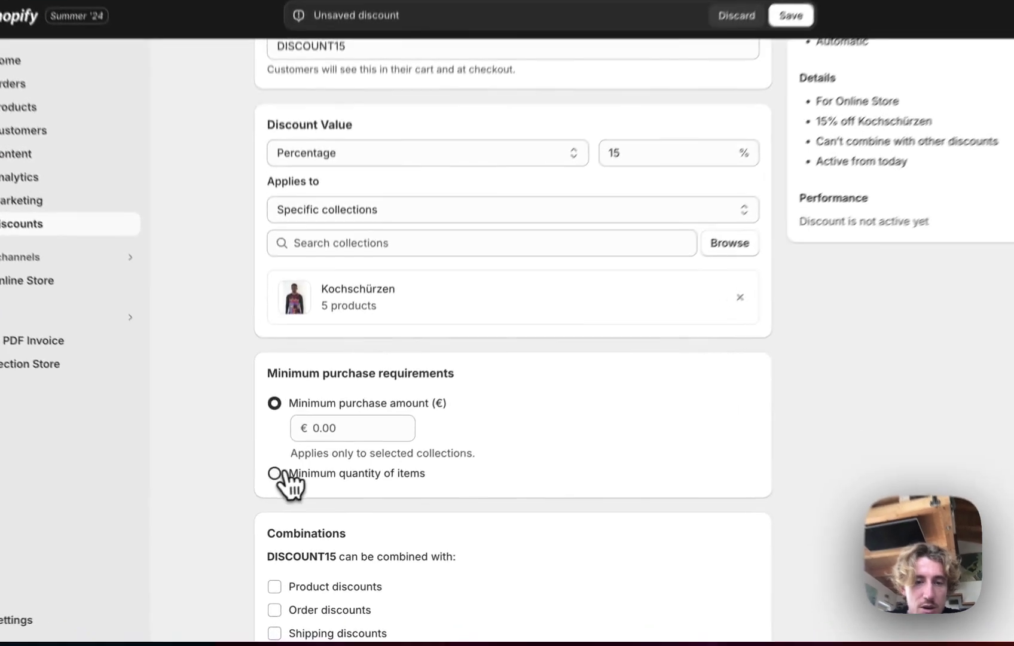
Require a minimum quantity of 3 items and save DISCOUNT15
{"action": "left_click", "coordinate": [280, 492]}
{"action": "left_click", "coordinate": [353, 476]}
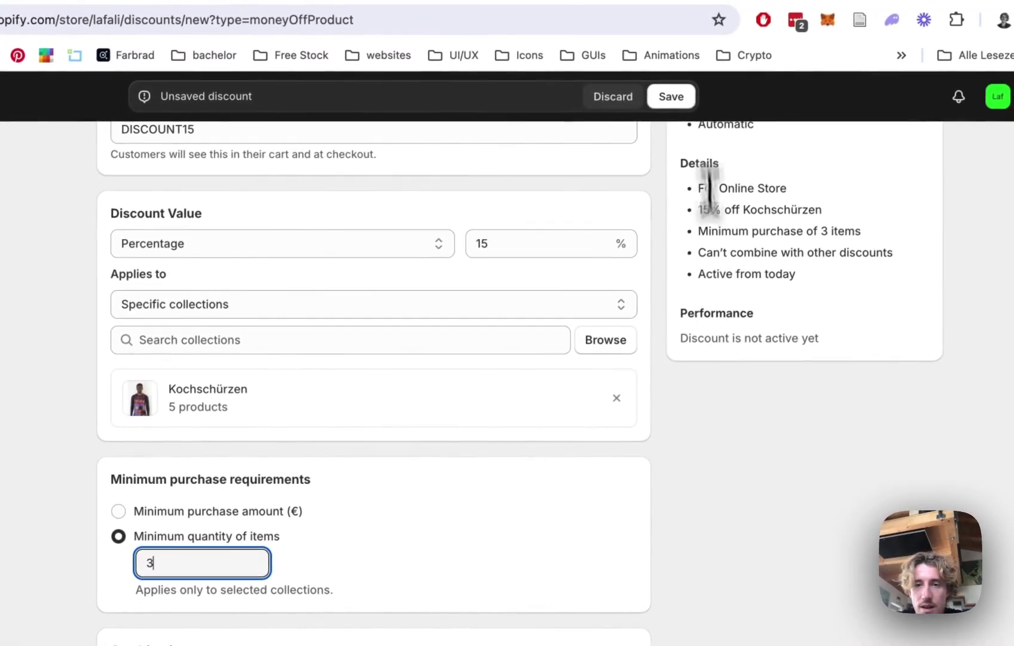
{"action": "left_click", "coordinate": [672, 98]}
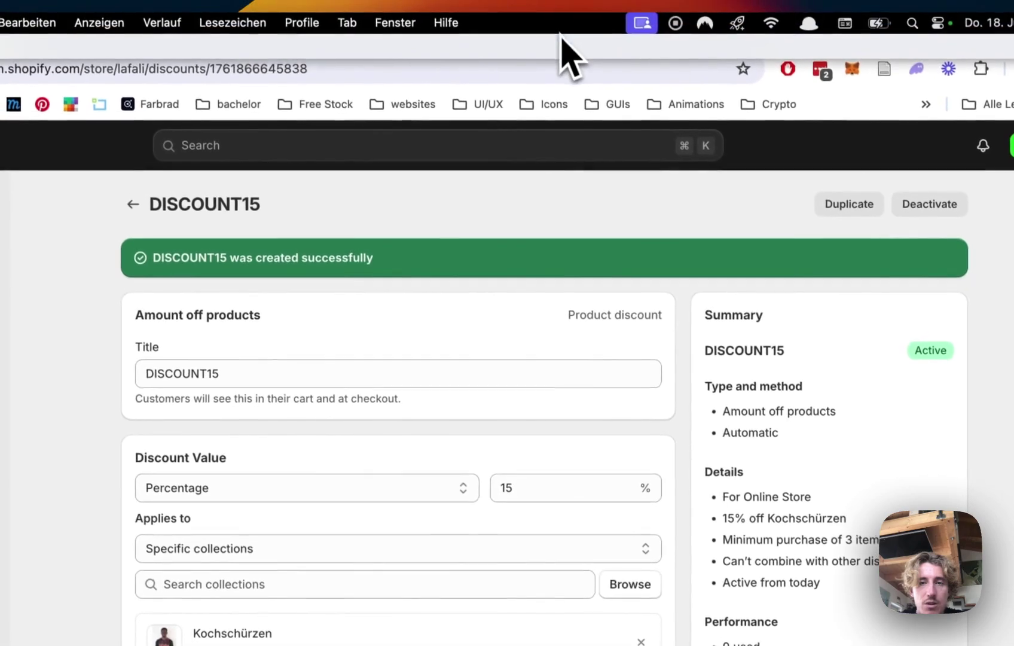
Reload the Lafali bundle page and choose Kochschürzen packaging in the Build a Box section
{"action": "left_click", "coordinate": [529, 33]}
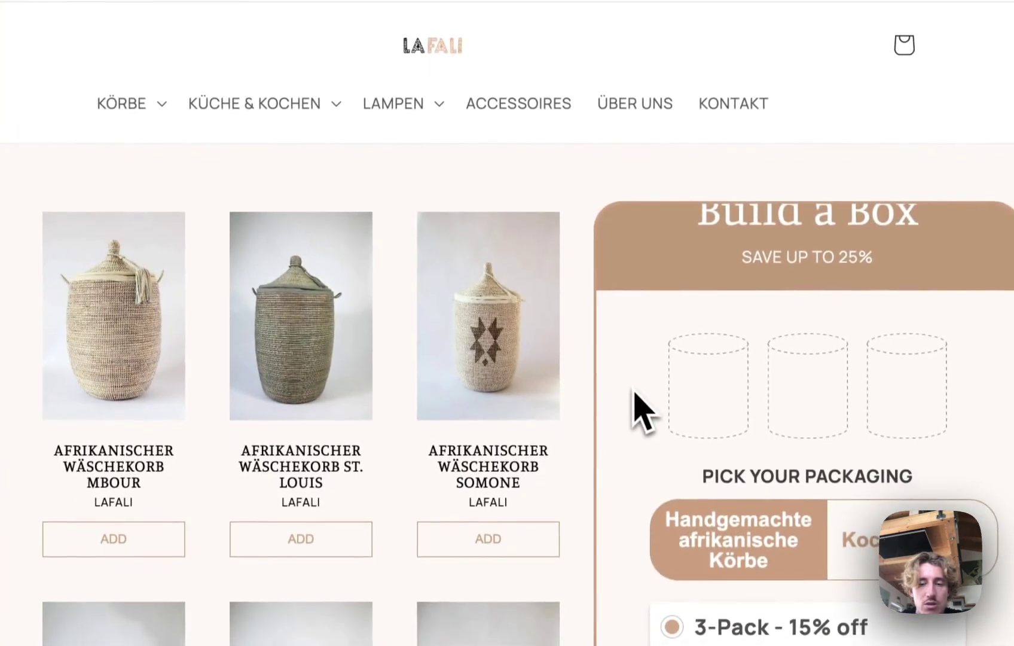
{"action": "key", "text": "super+r"}
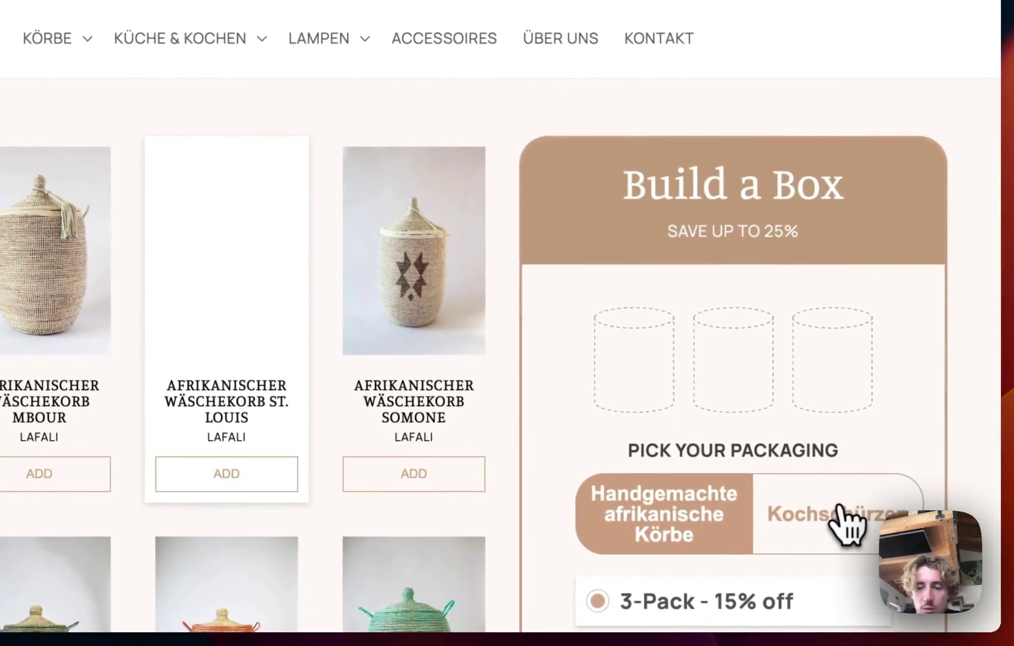
{"action": "left_click", "coordinate": [840, 509]}
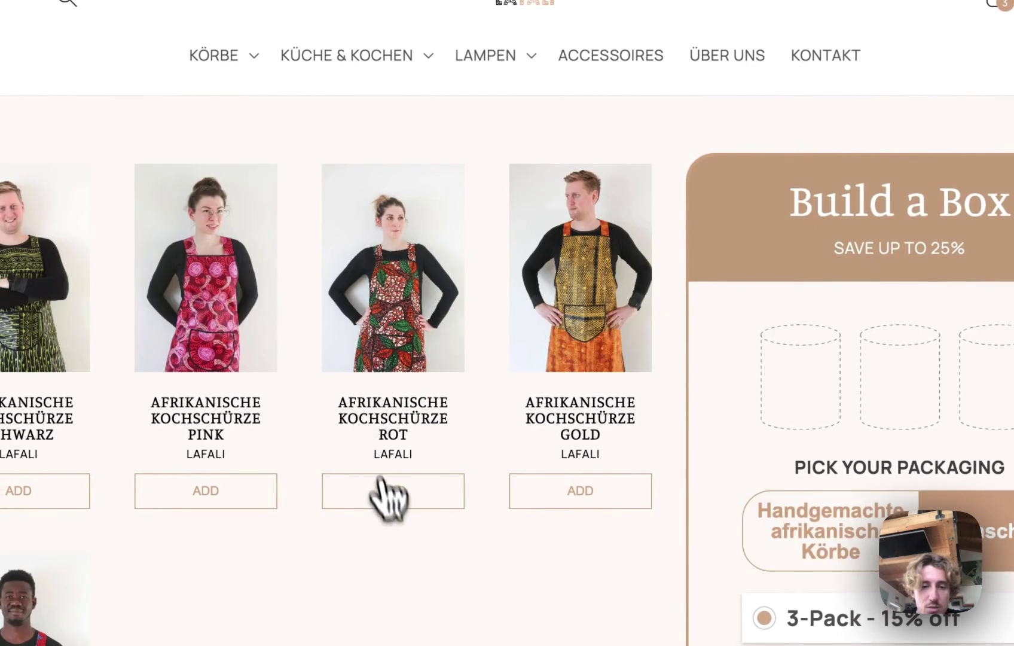
Box the Rot, Gold and Pink aprons and add the 3-pack to the cart at €91,80
{"action": "left_click", "coordinate": [401, 494]}
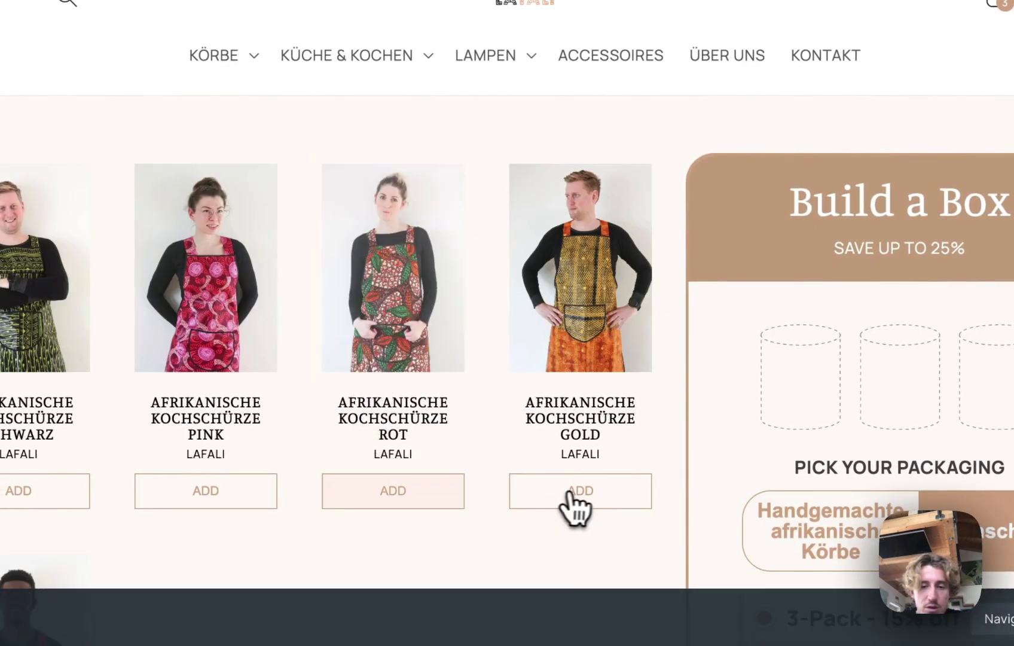
{"action": "left_click", "coordinate": [242, 492]}
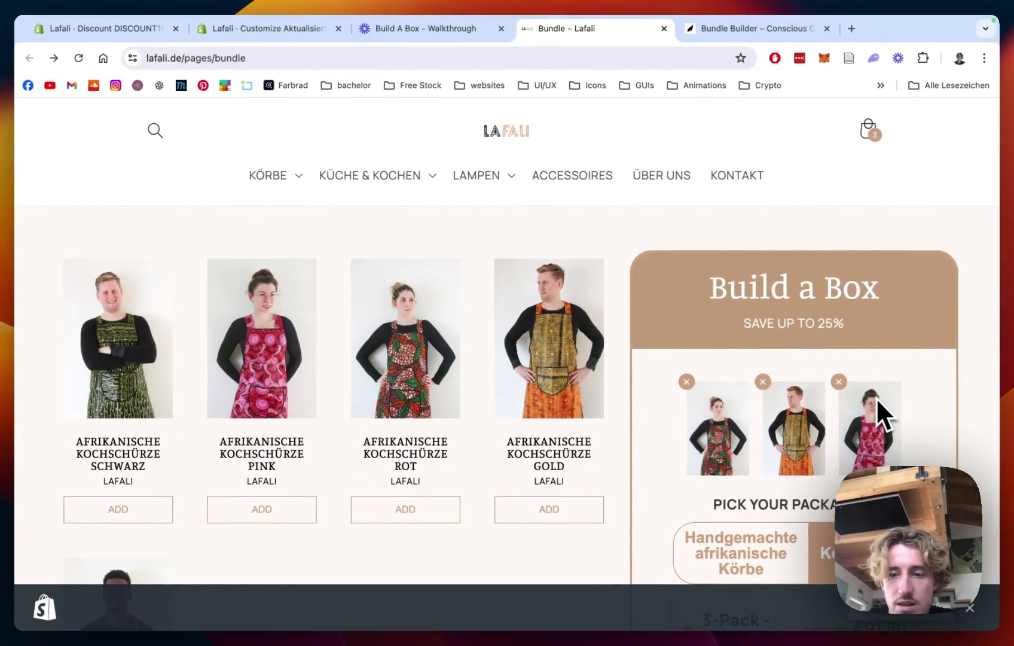
{"action": "scroll", "coordinate": [940, 396], "scroll_direction": "down", "scroll_amount": 3}
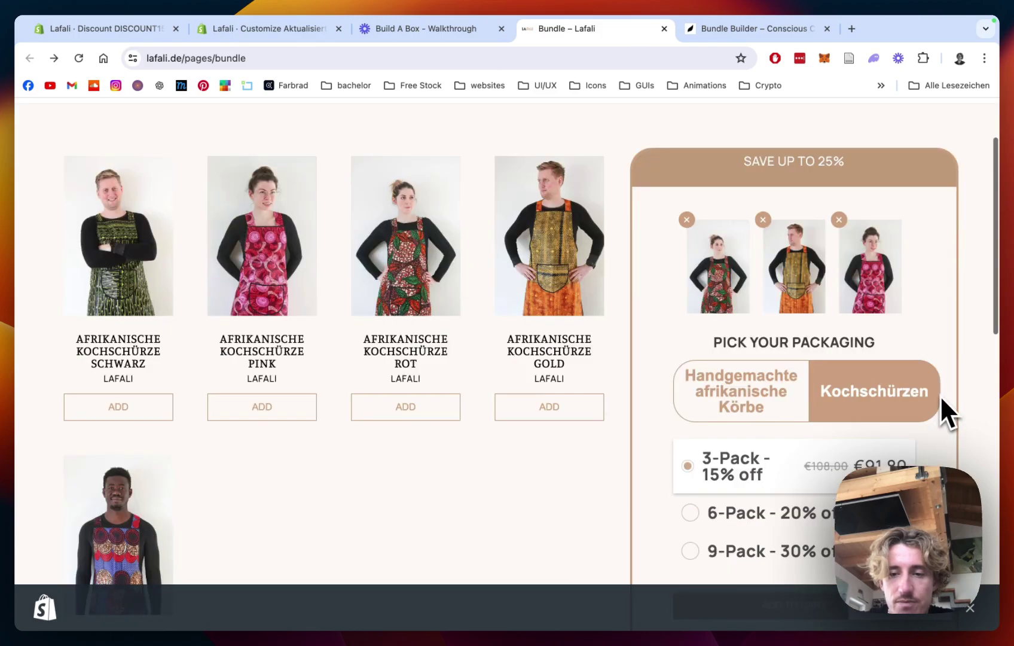
{"action": "scroll", "coordinate": [939, 396], "scroll_direction": "down", "scroll_amount": 5}
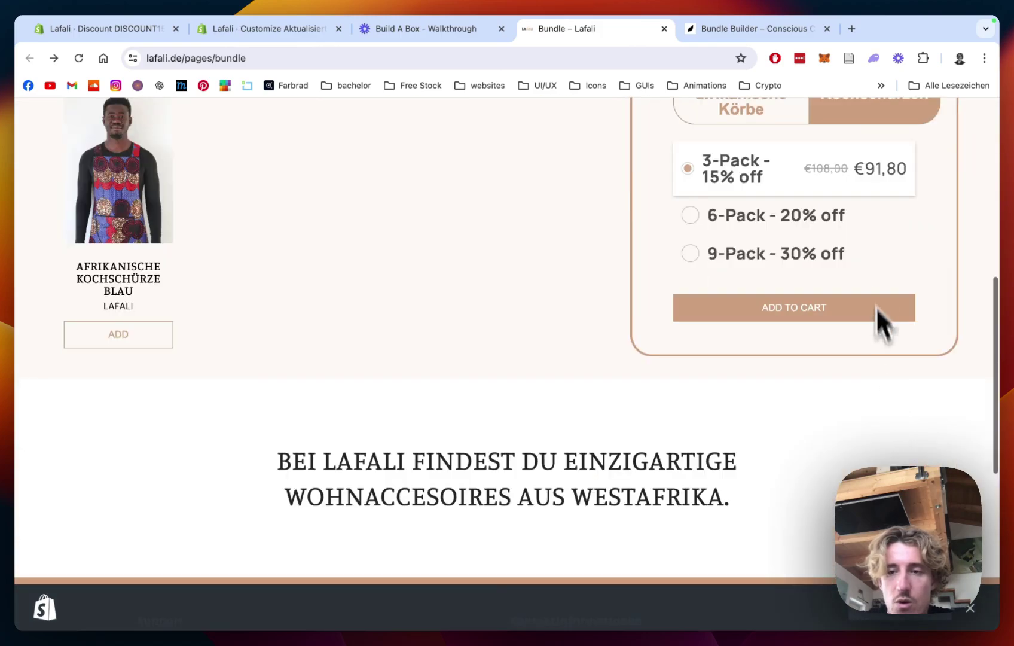
{"action": "scroll", "coordinate": [883, 233], "scroll_direction": "down", "scroll_amount": 2}
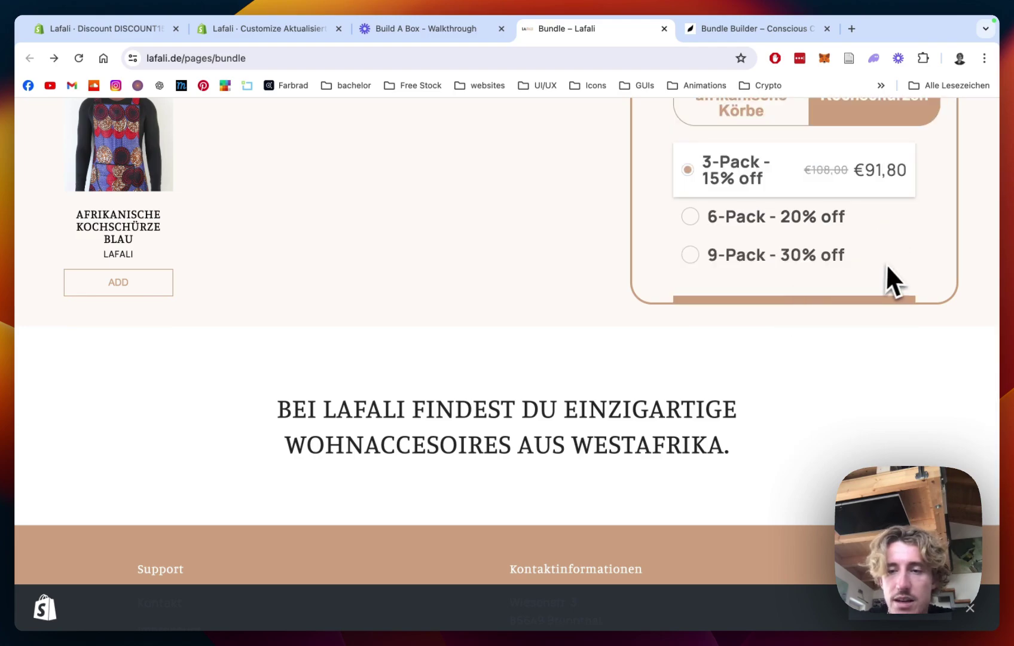
{"action": "scroll", "coordinate": [887, 267], "scroll_direction": "down", "scroll_amount": 2}
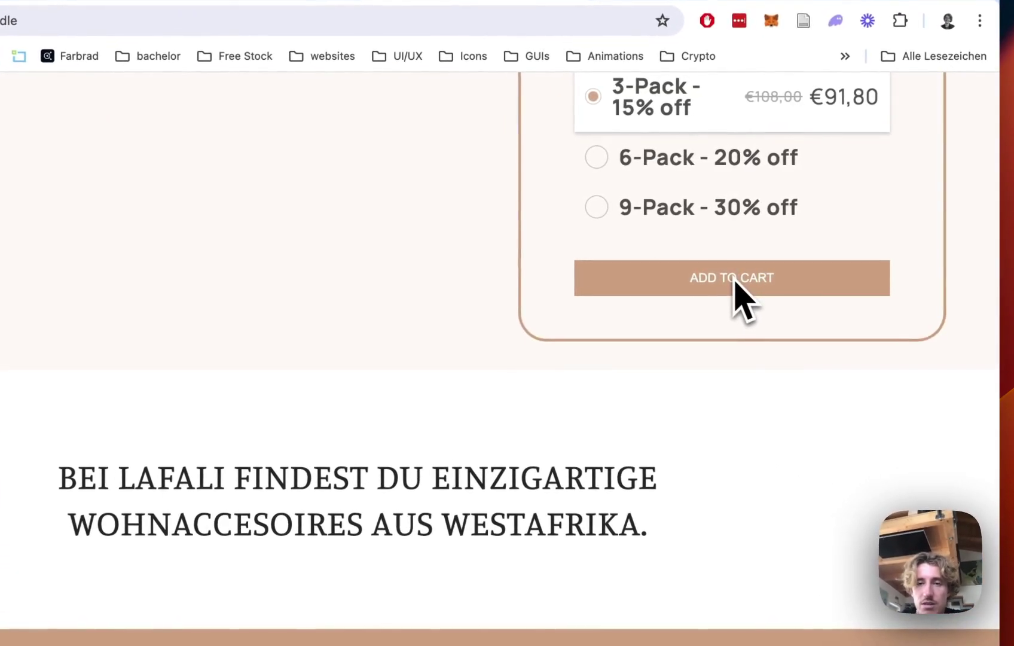
{"action": "left_click", "coordinate": [734, 280]}
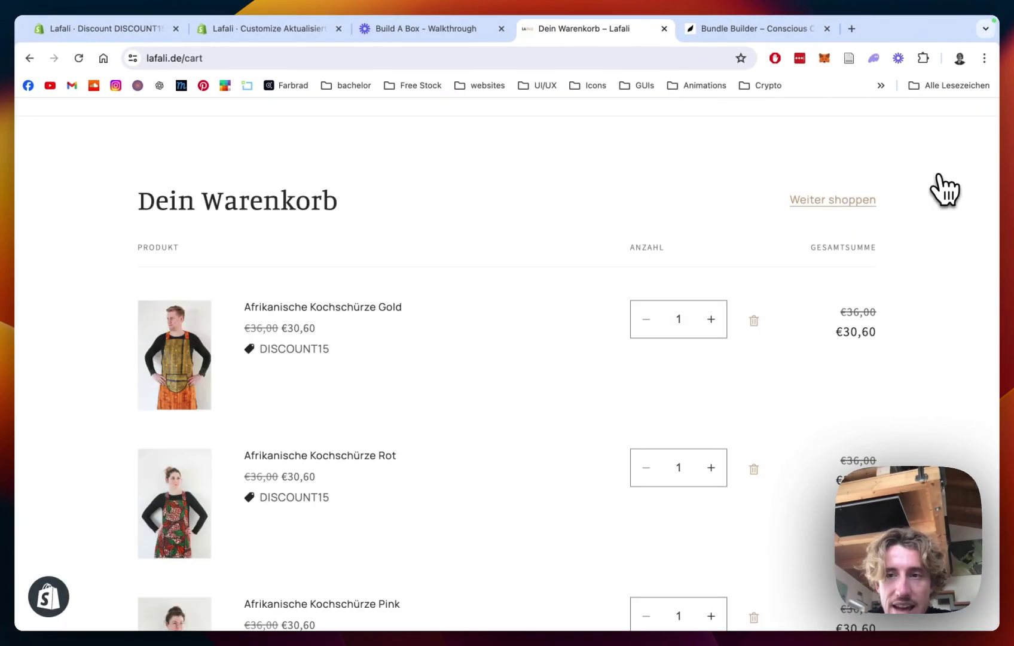
{"action": "scroll", "coordinate": [945, 190], "scroll_direction": "down", "scroll_amount": 2}
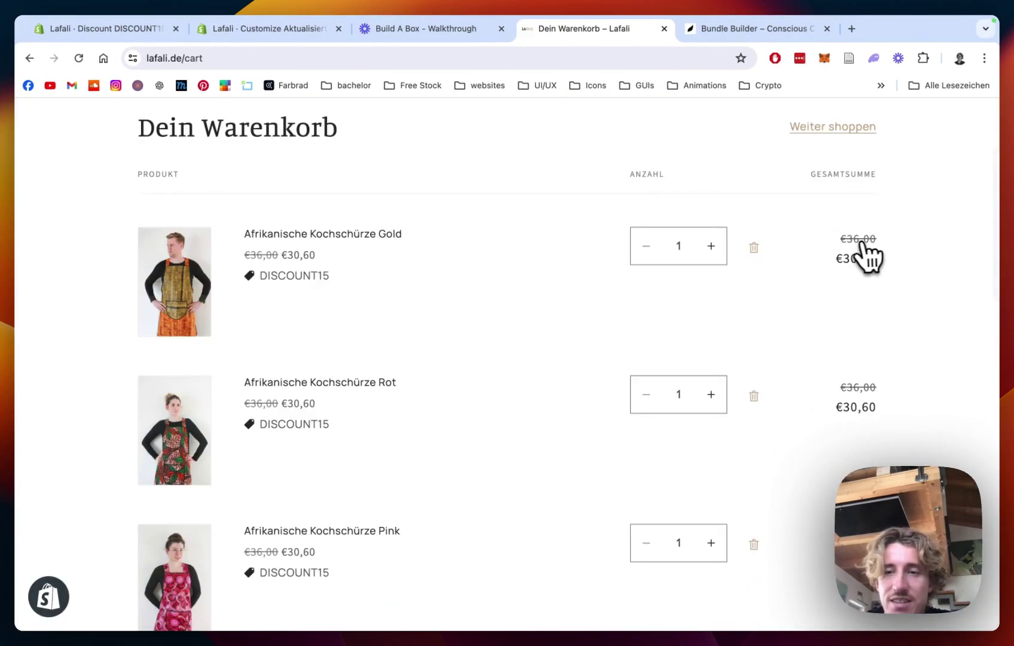
{"action": "scroll", "coordinate": [940, 255], "scroll_direction": "down", "scroll_amount": 7}
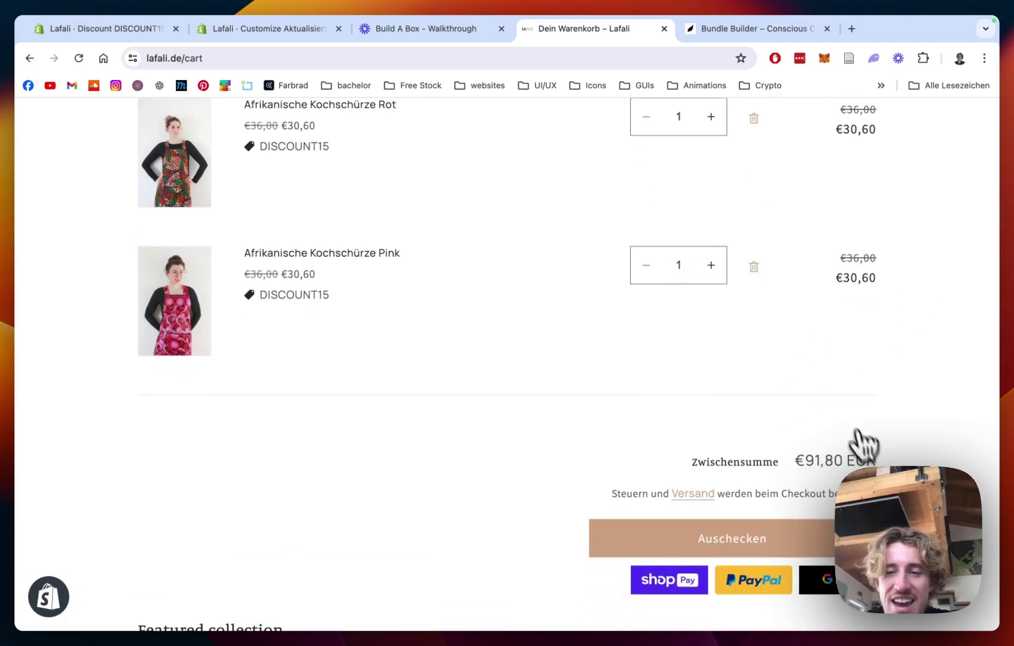